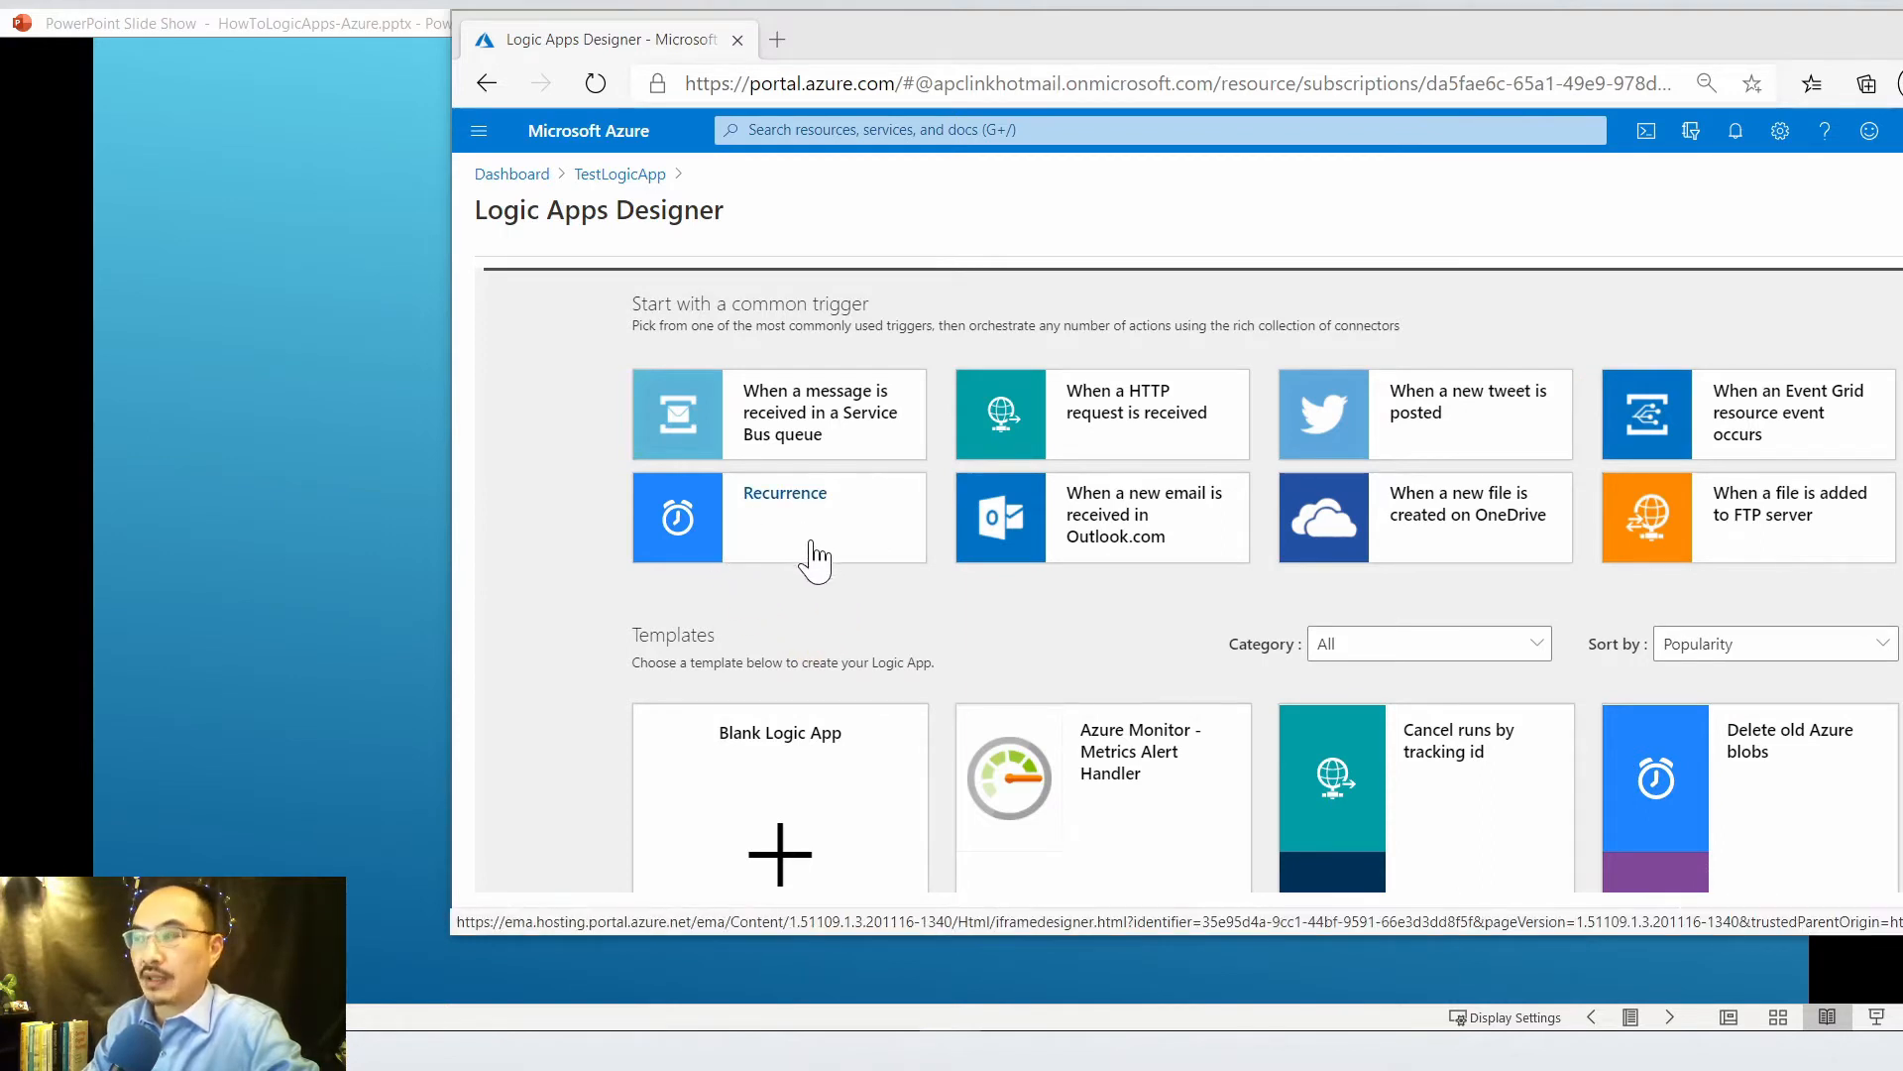
- Start a Blank Logic App and add the RSS trigger "When a feed item is published"
scroll(627, 579, down, 2)
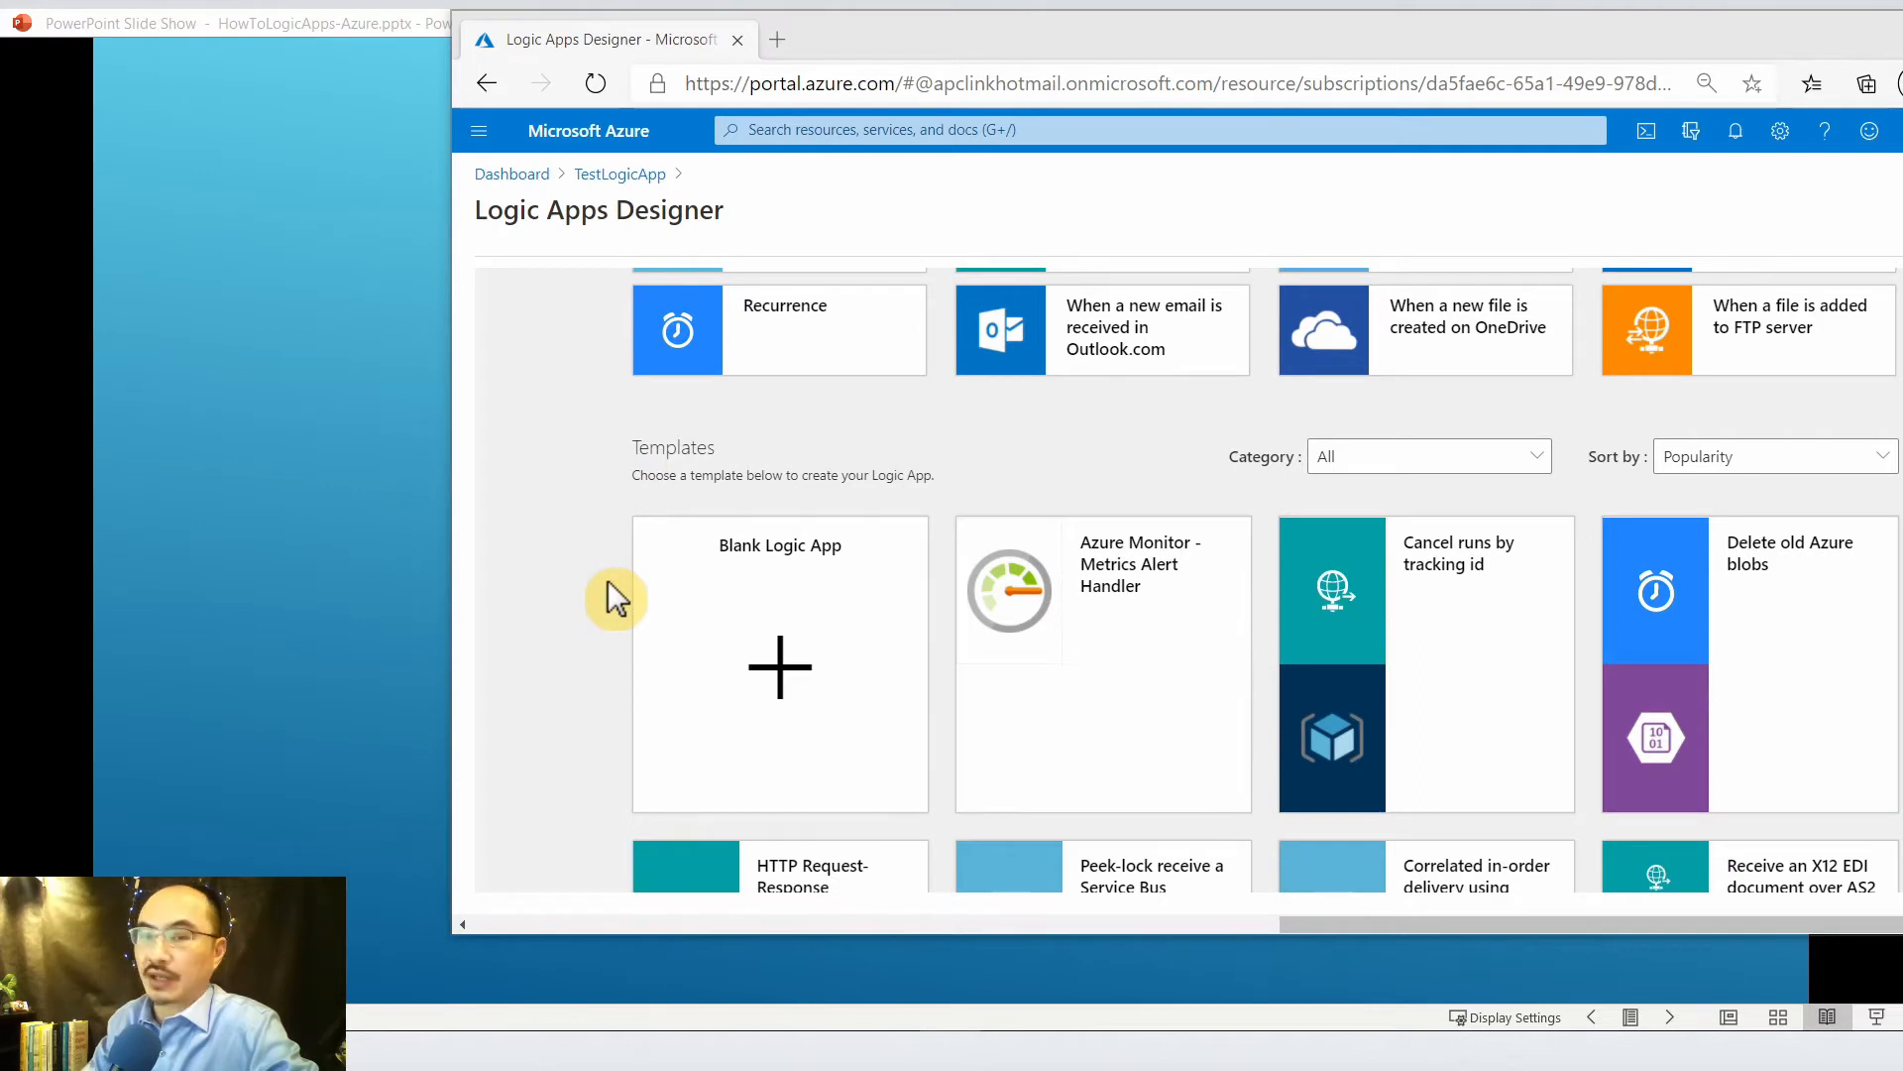
click(783, 670)
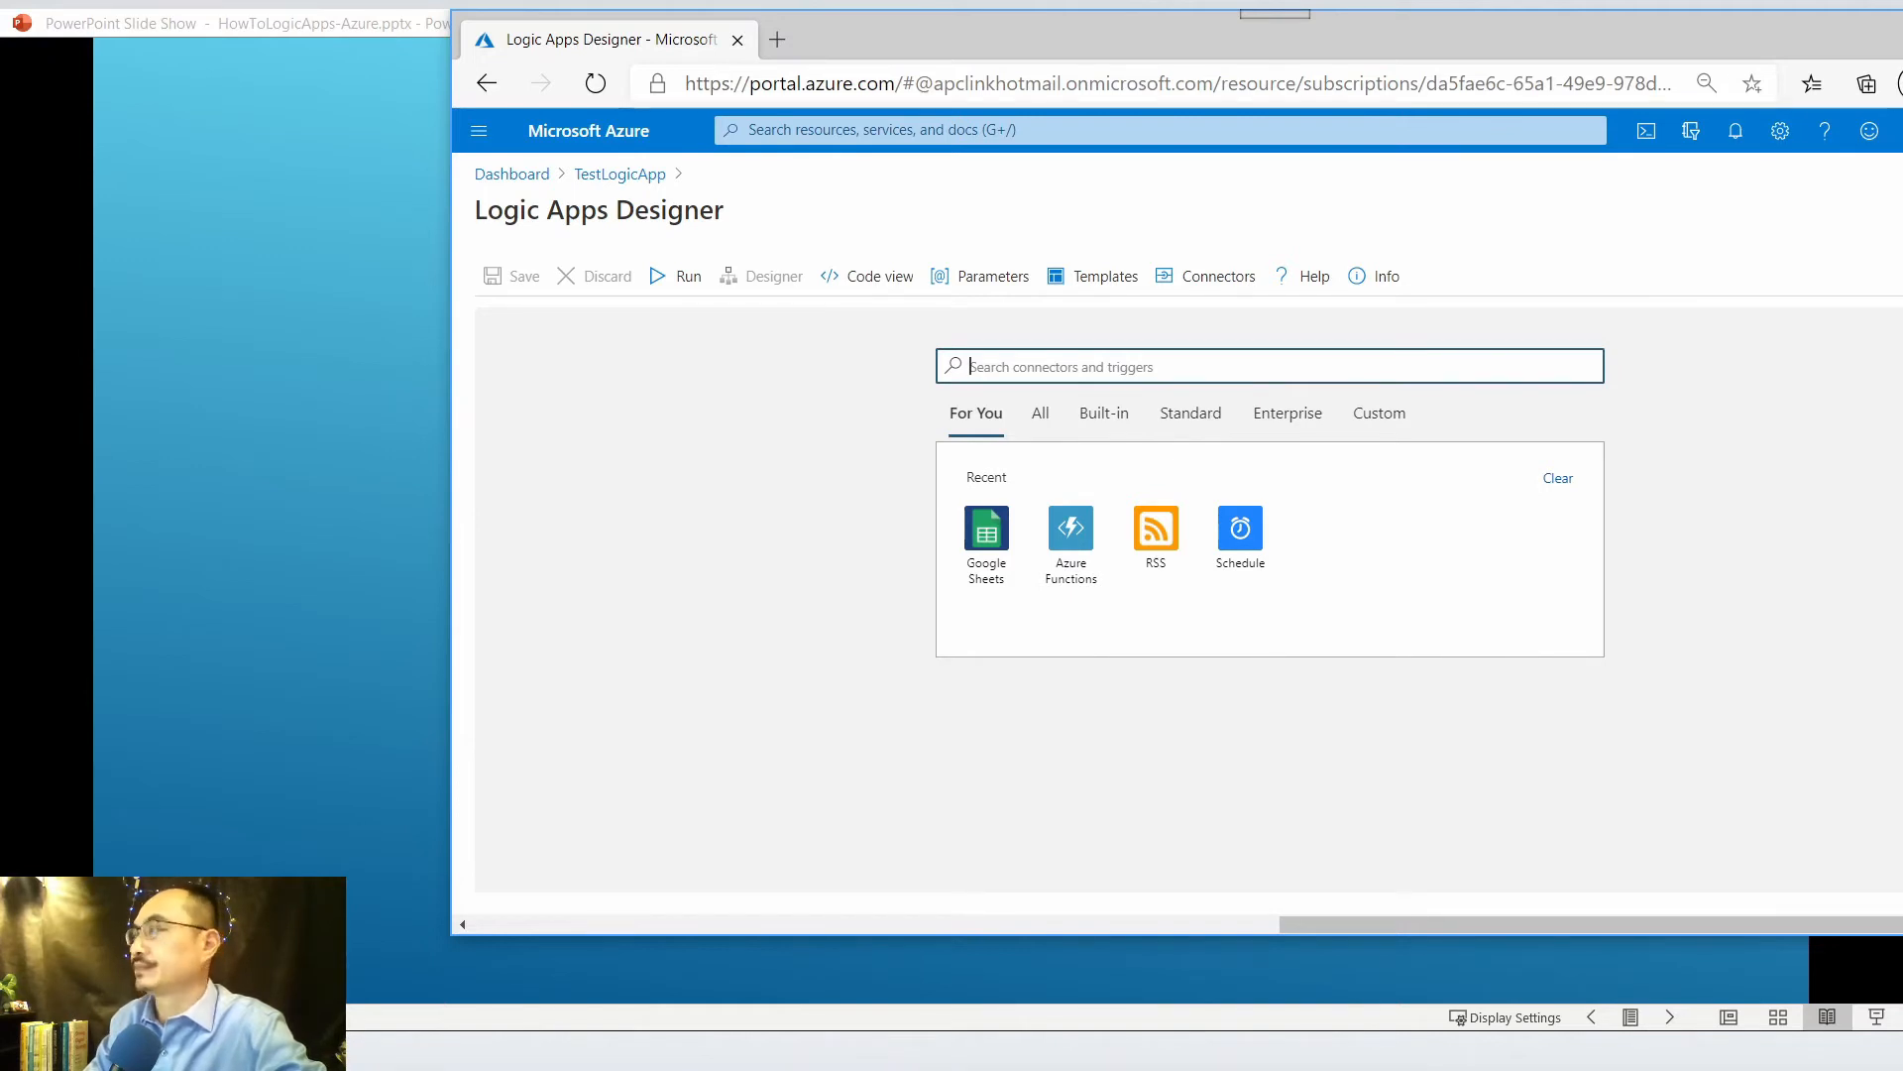
click(1156, 530)
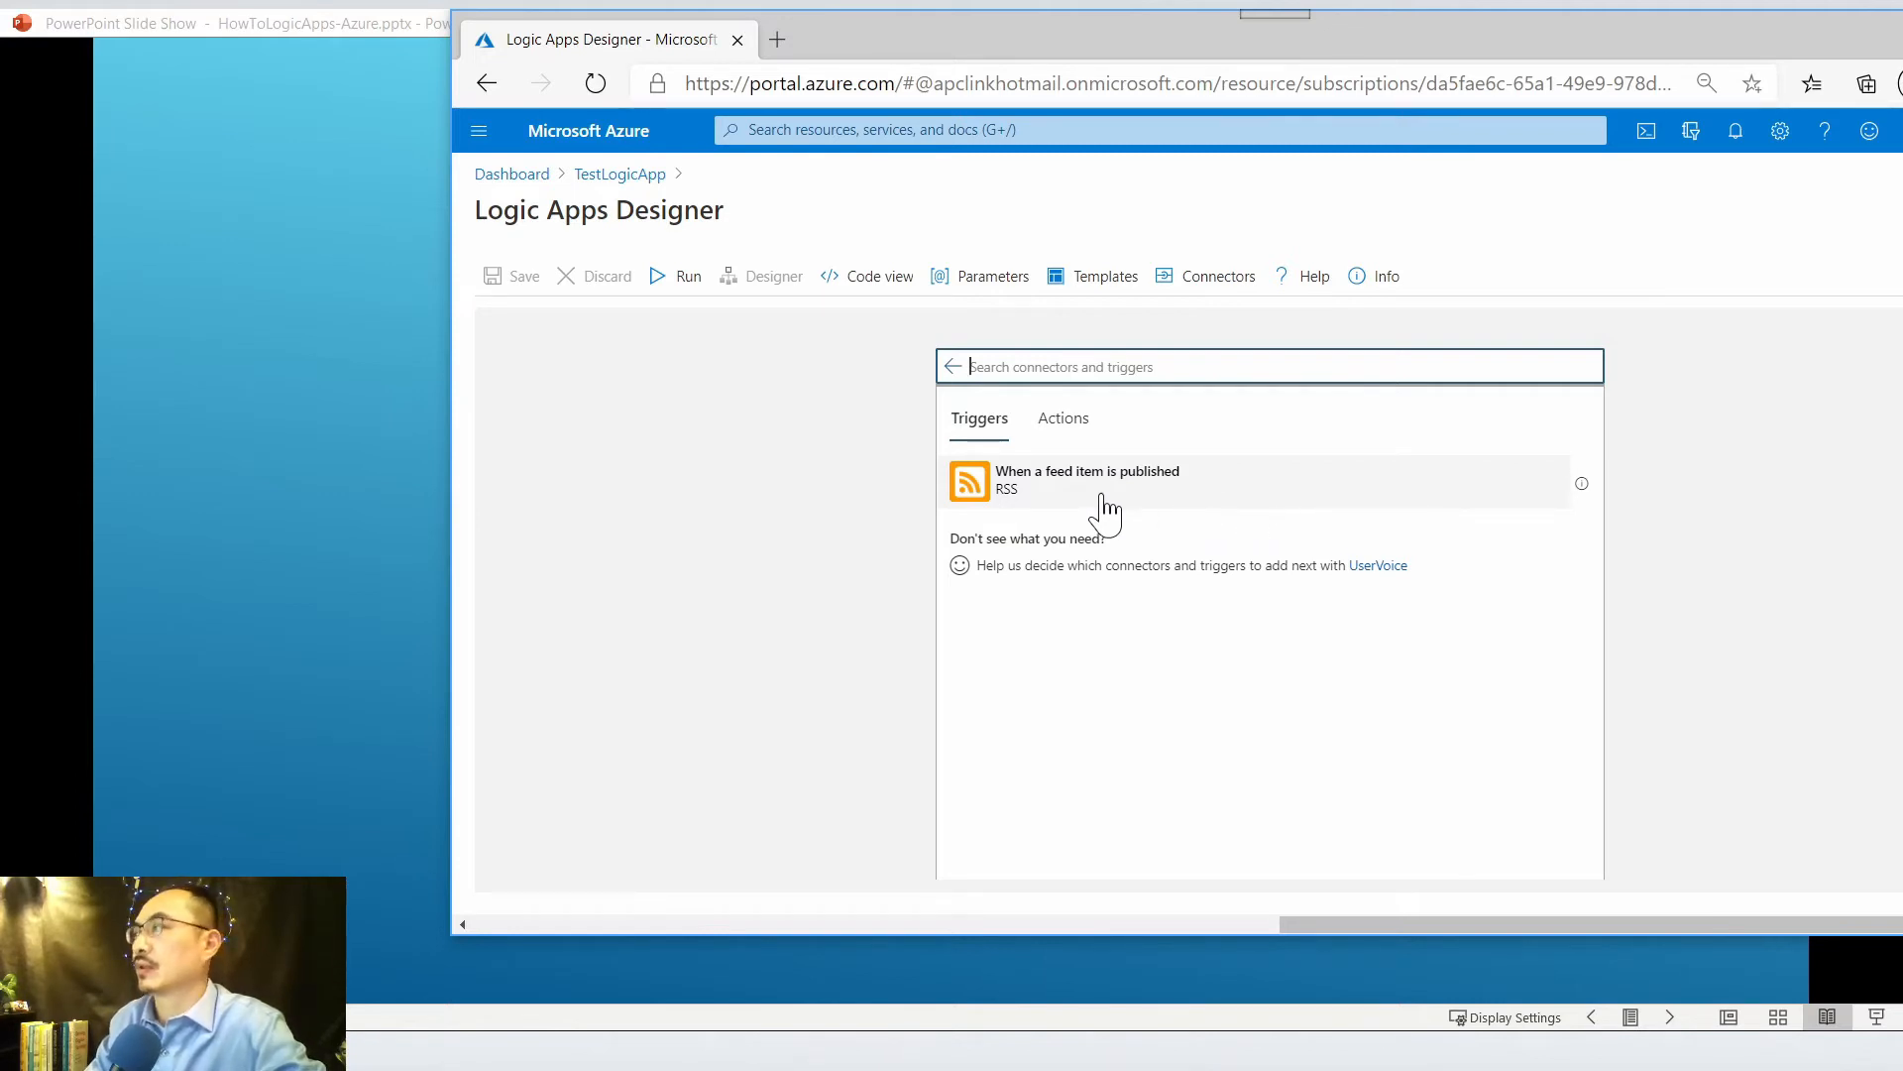
click(1073, 502)
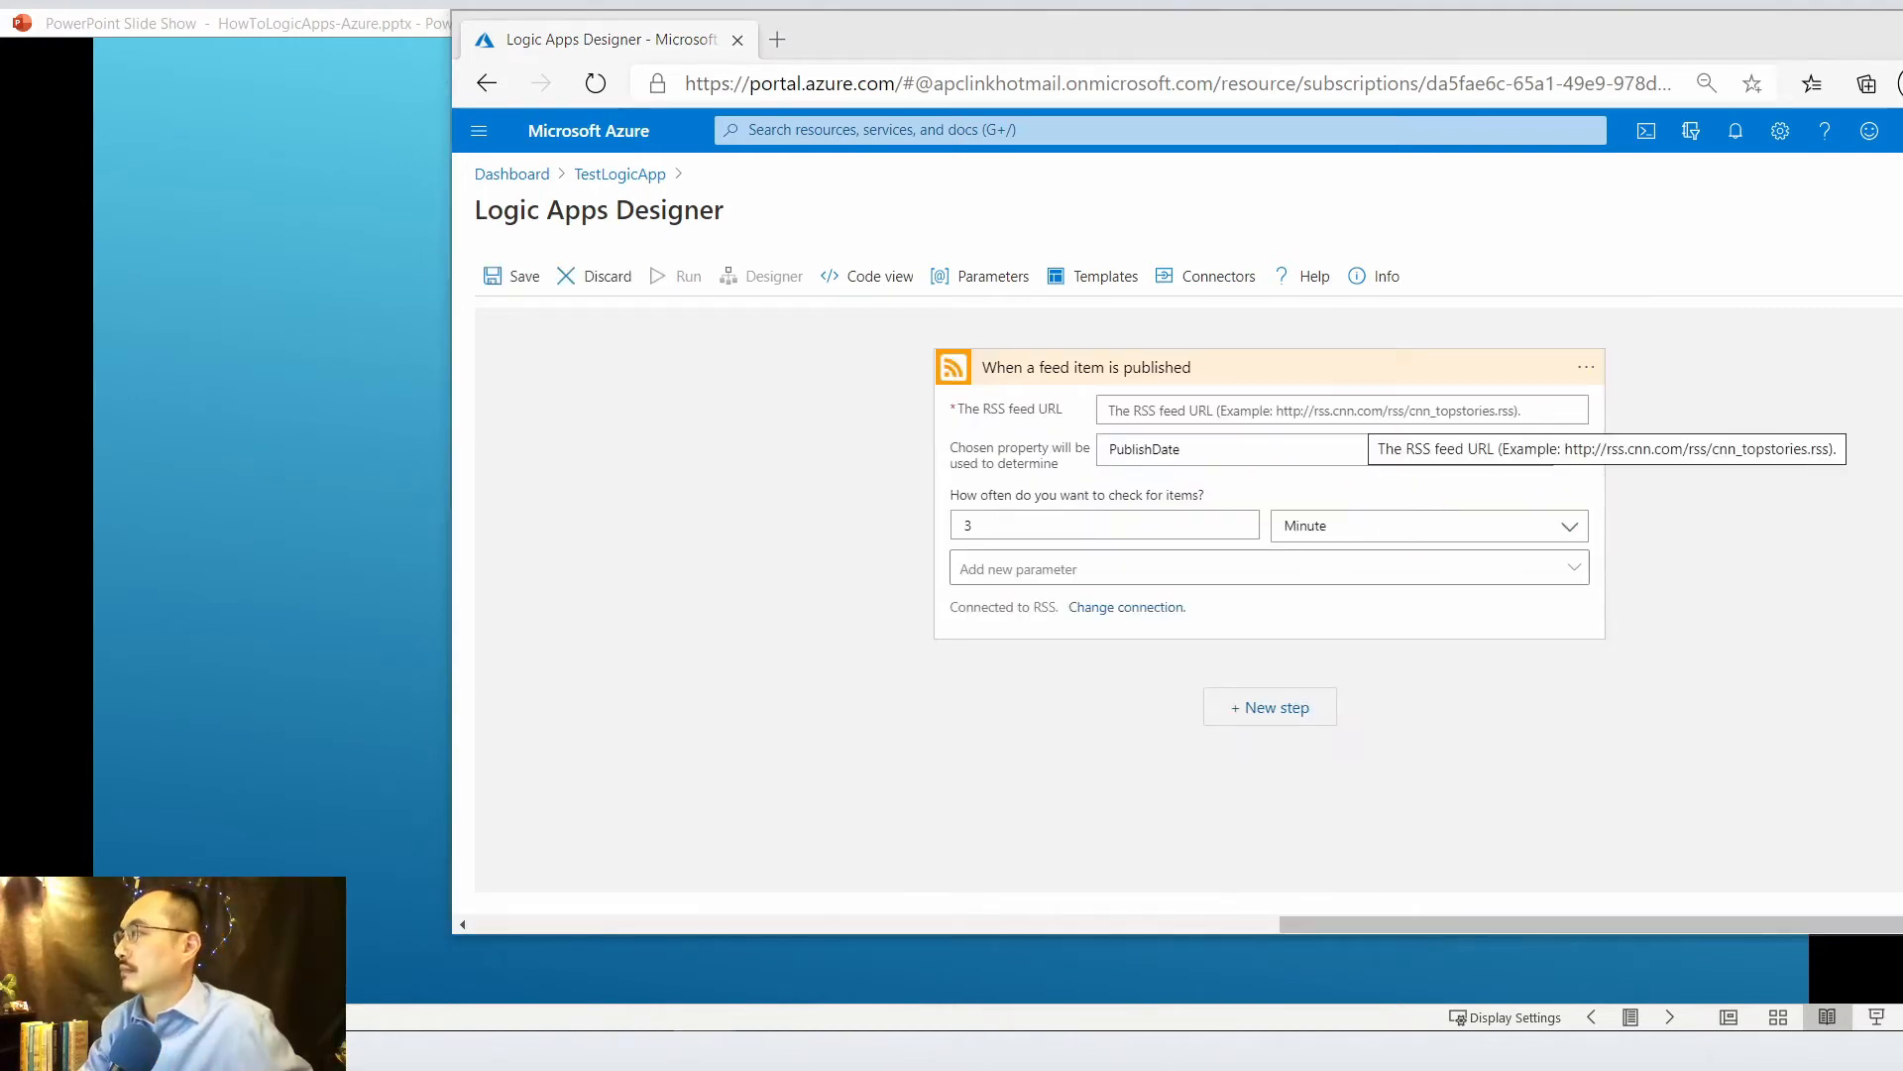
click(1356, 410)
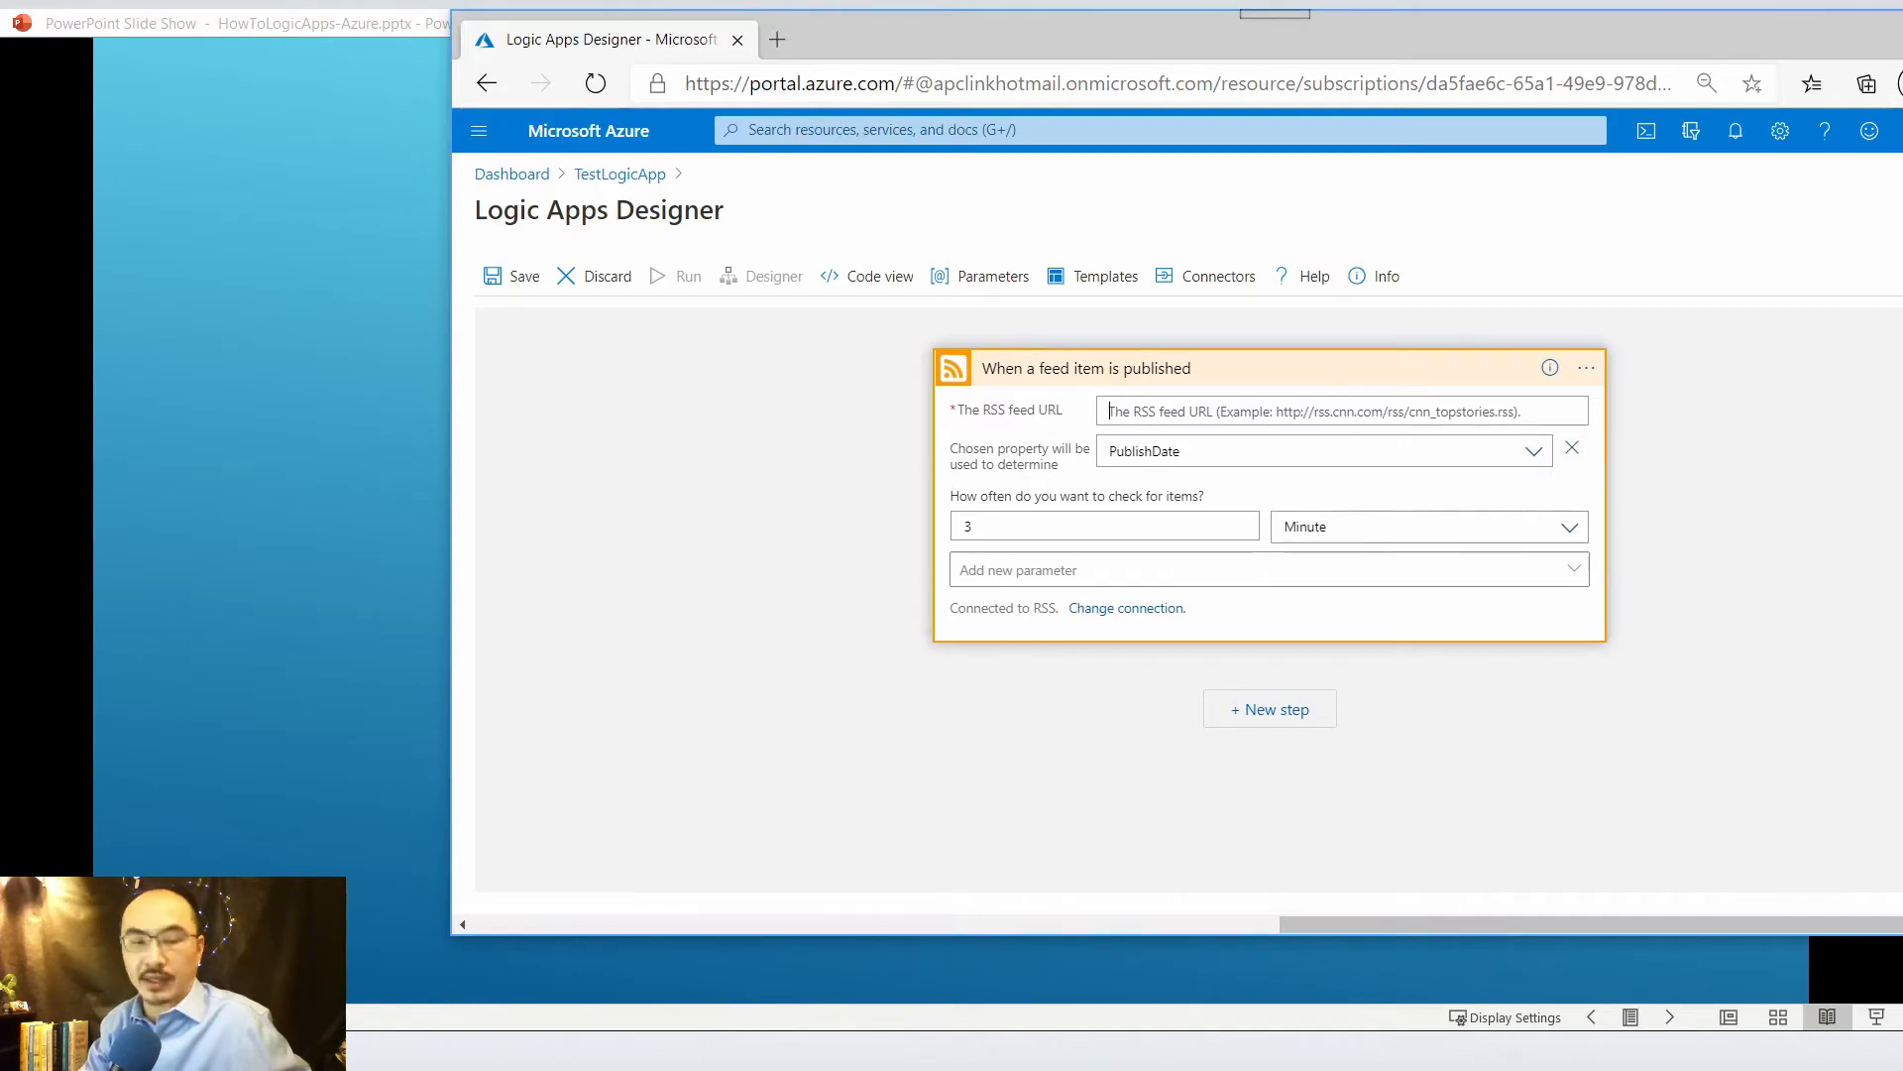
text(https://www.theepochtimes.com/c-us-features/feed)
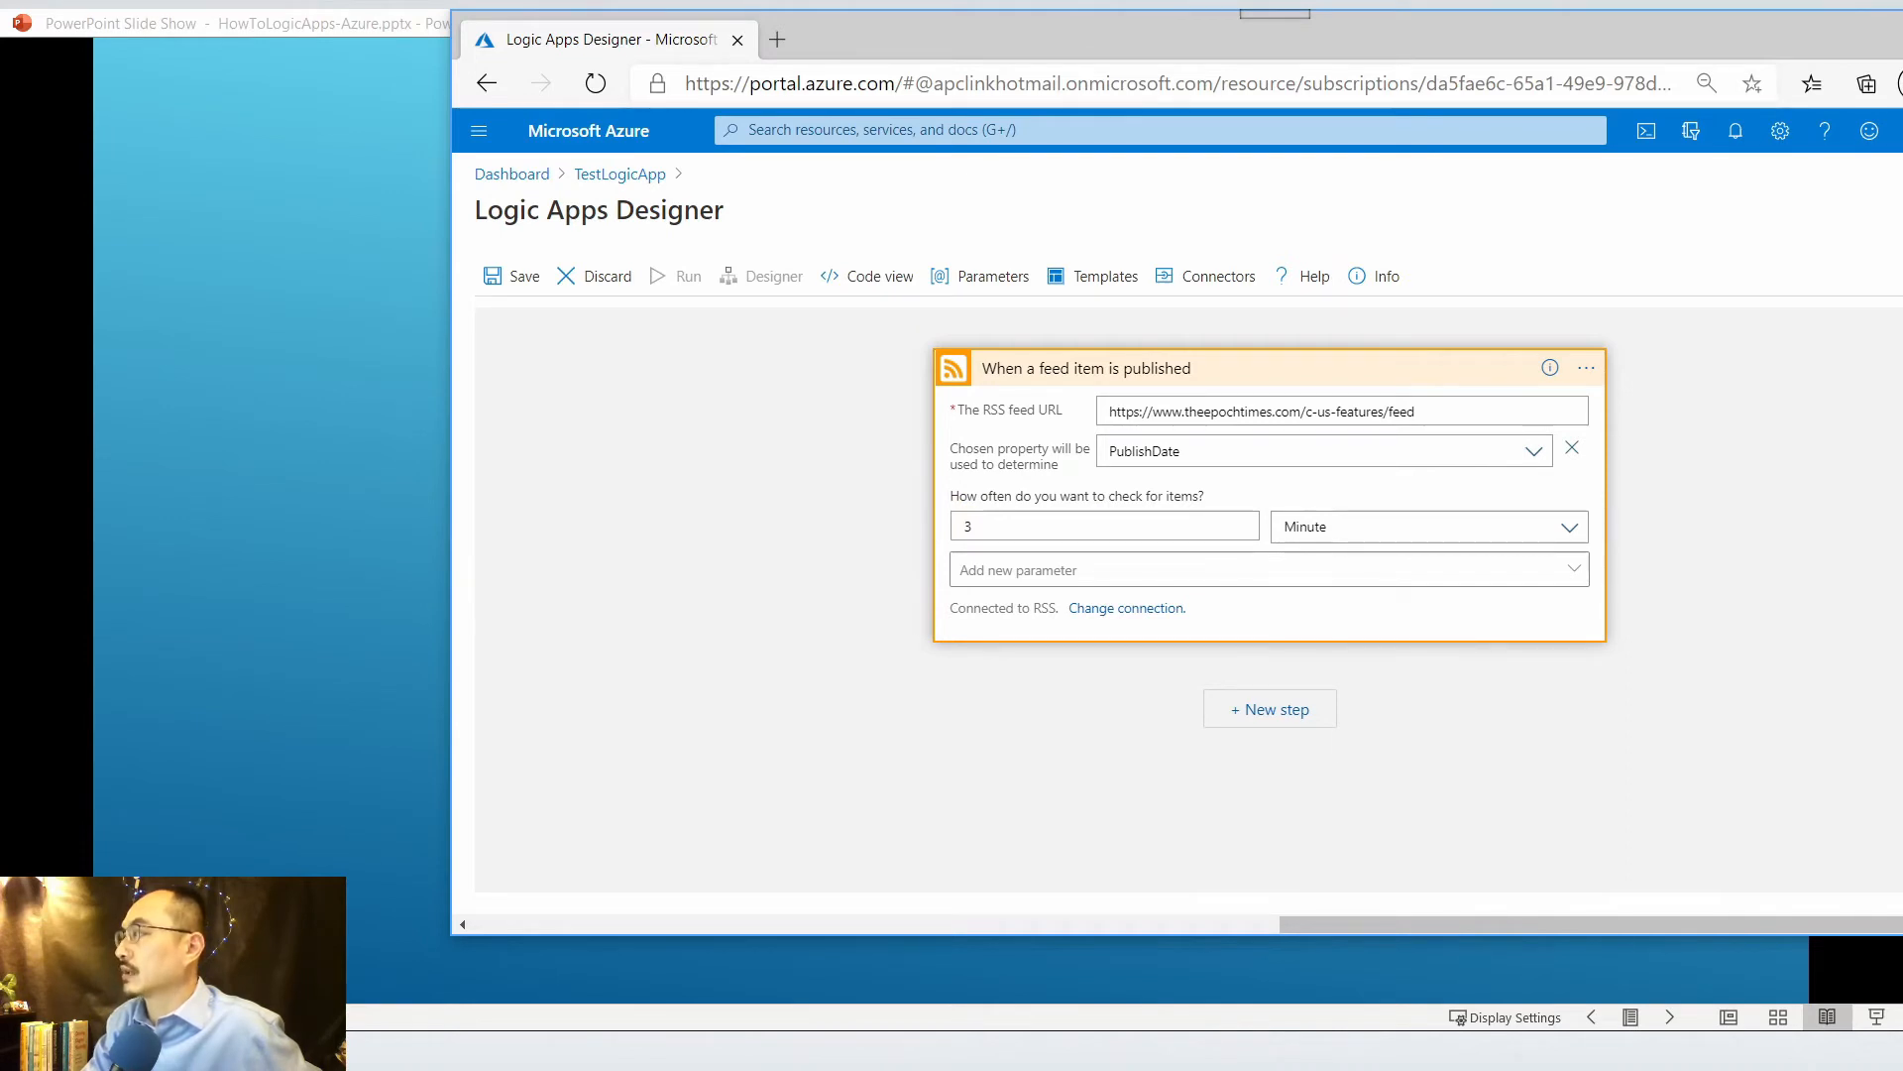
click(1570, 530)
click(1370, 649)
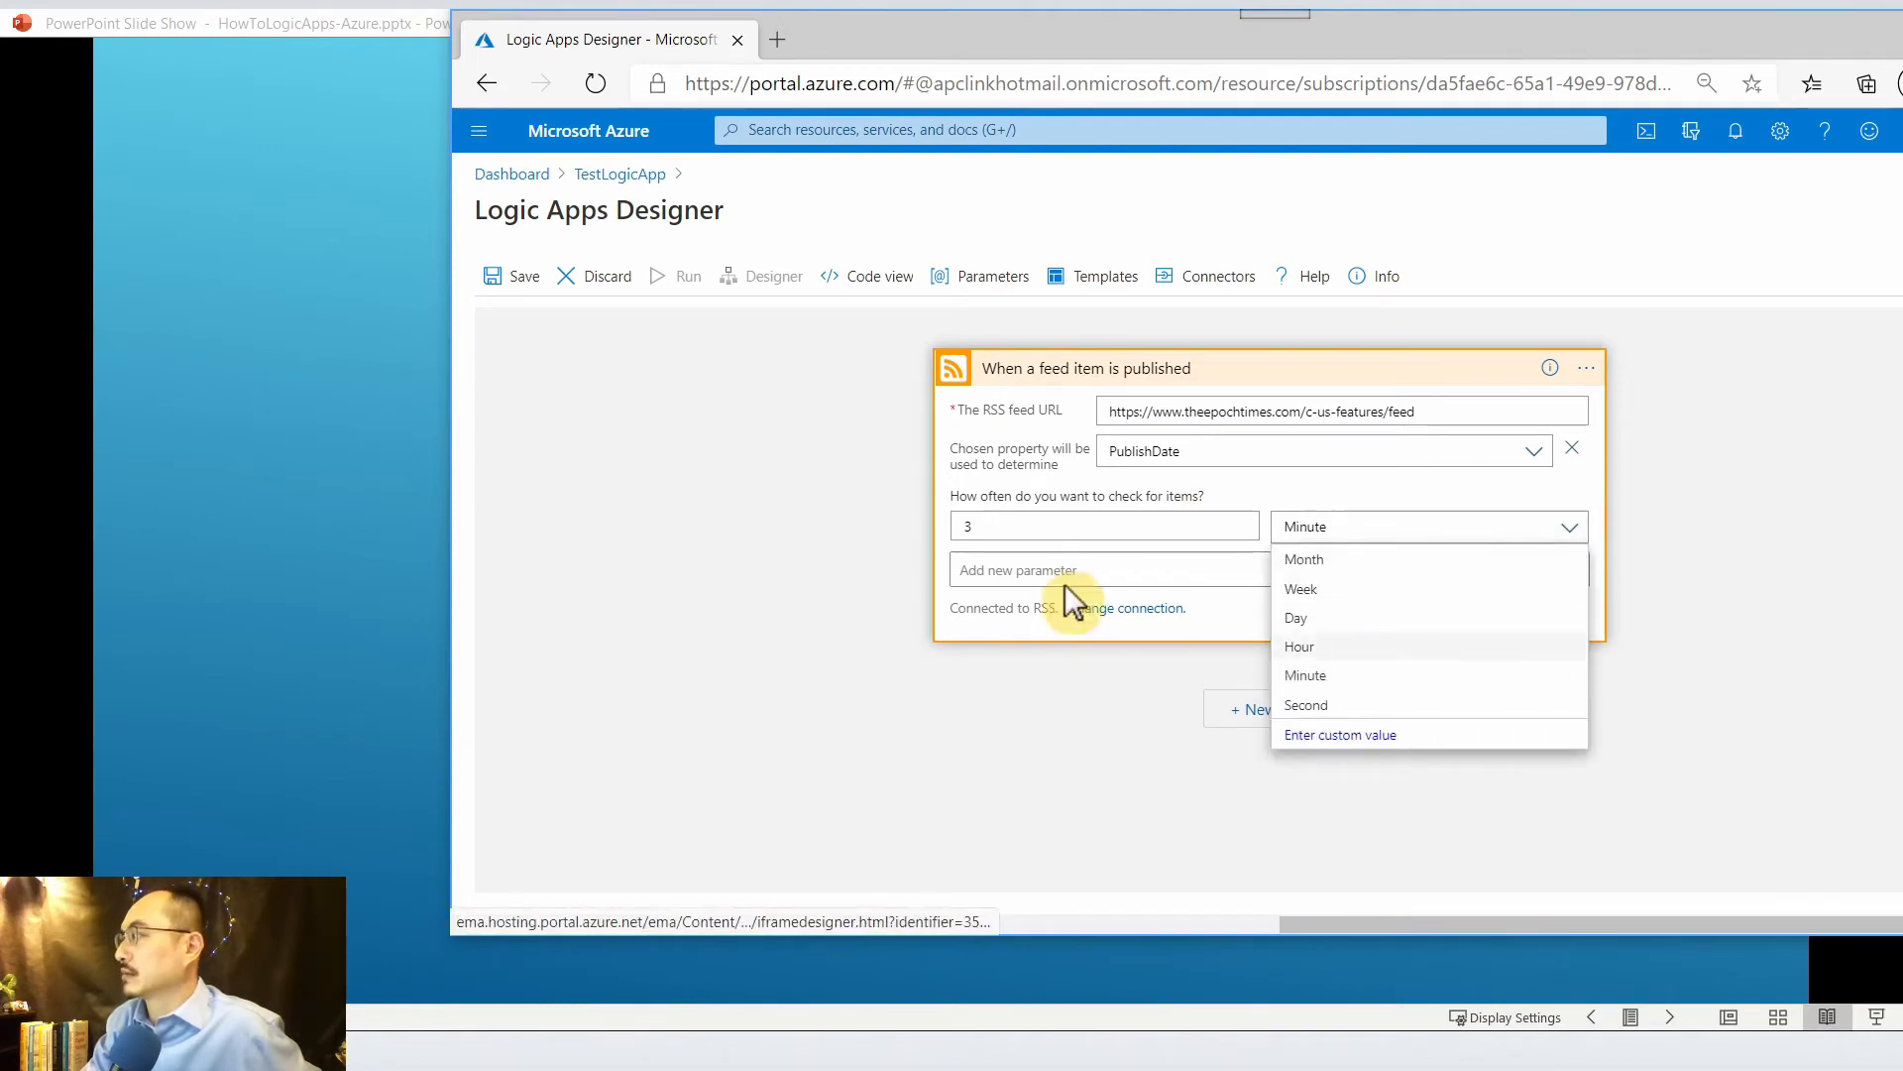
double_click(969, 527)
text(1)
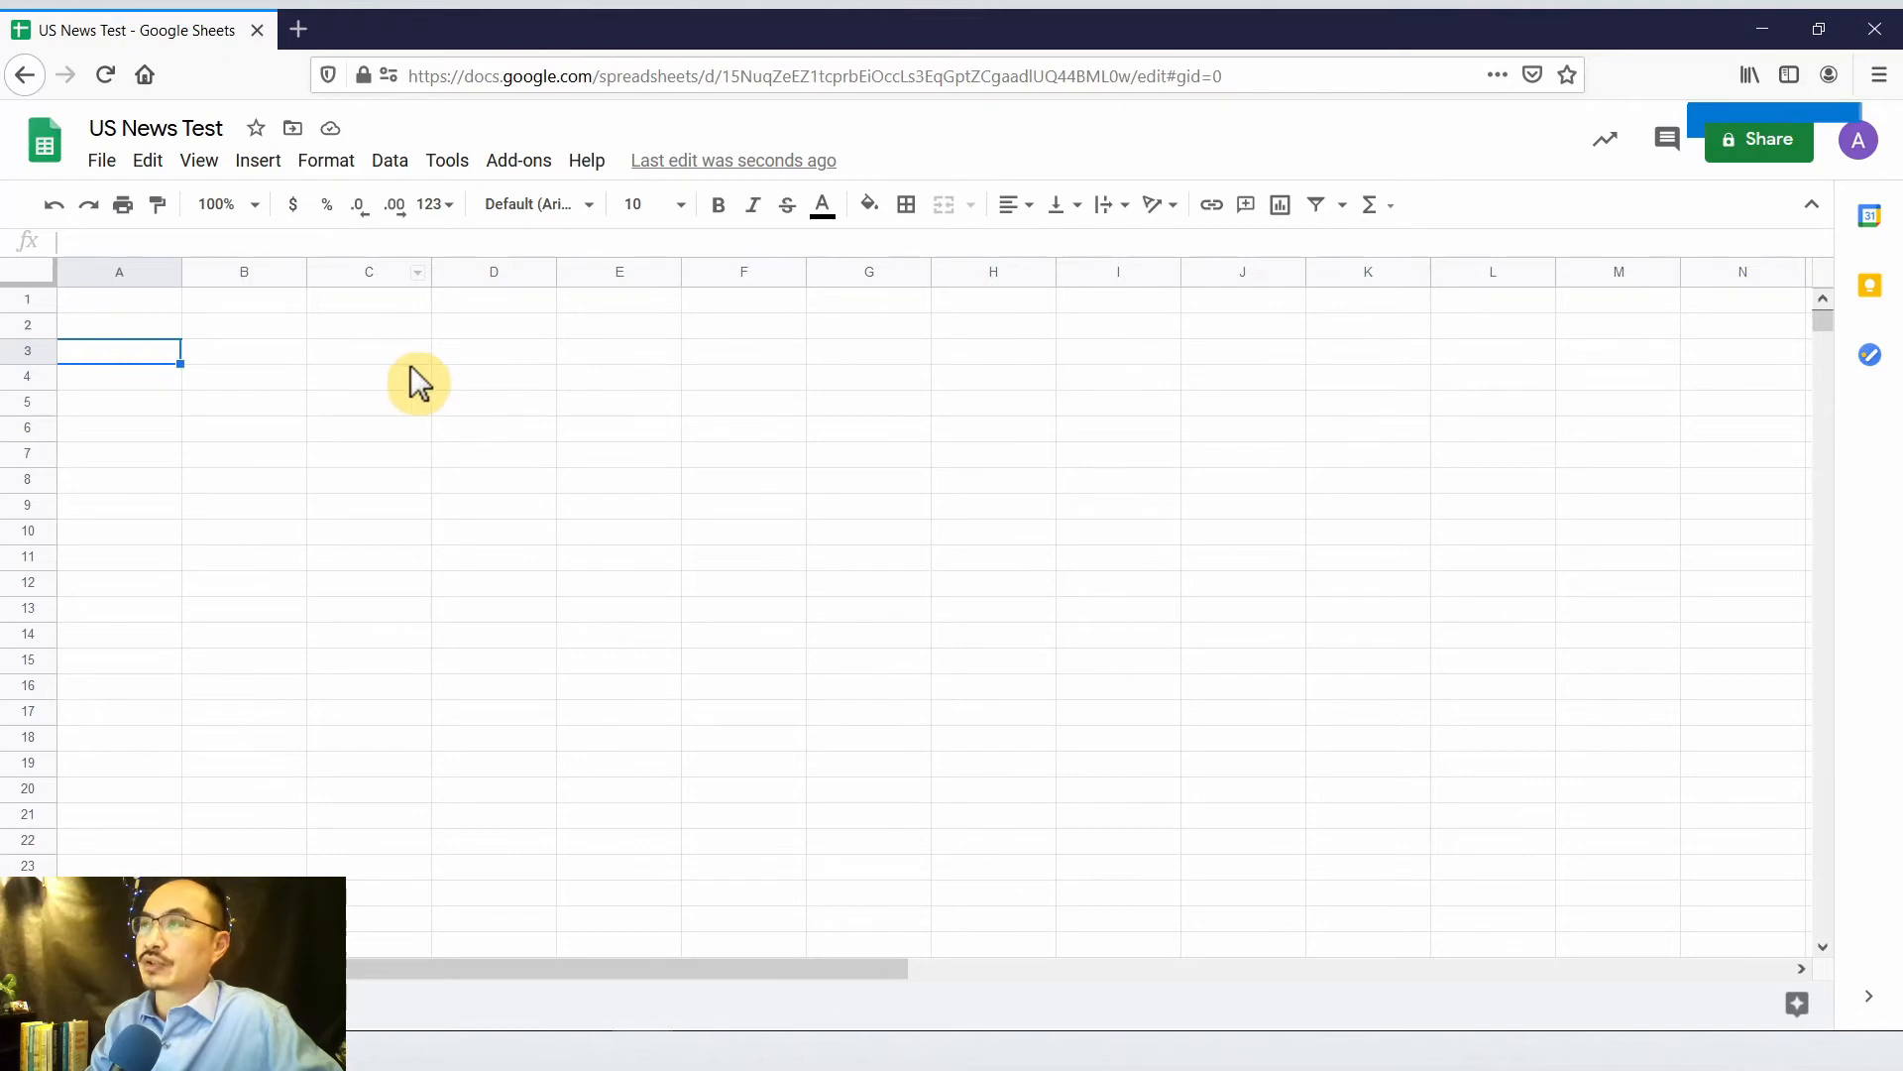
- In the US News Test spreadsheet in Google Sheets, enter the column headers Title in A1 and Link in B1
click(146, 303)
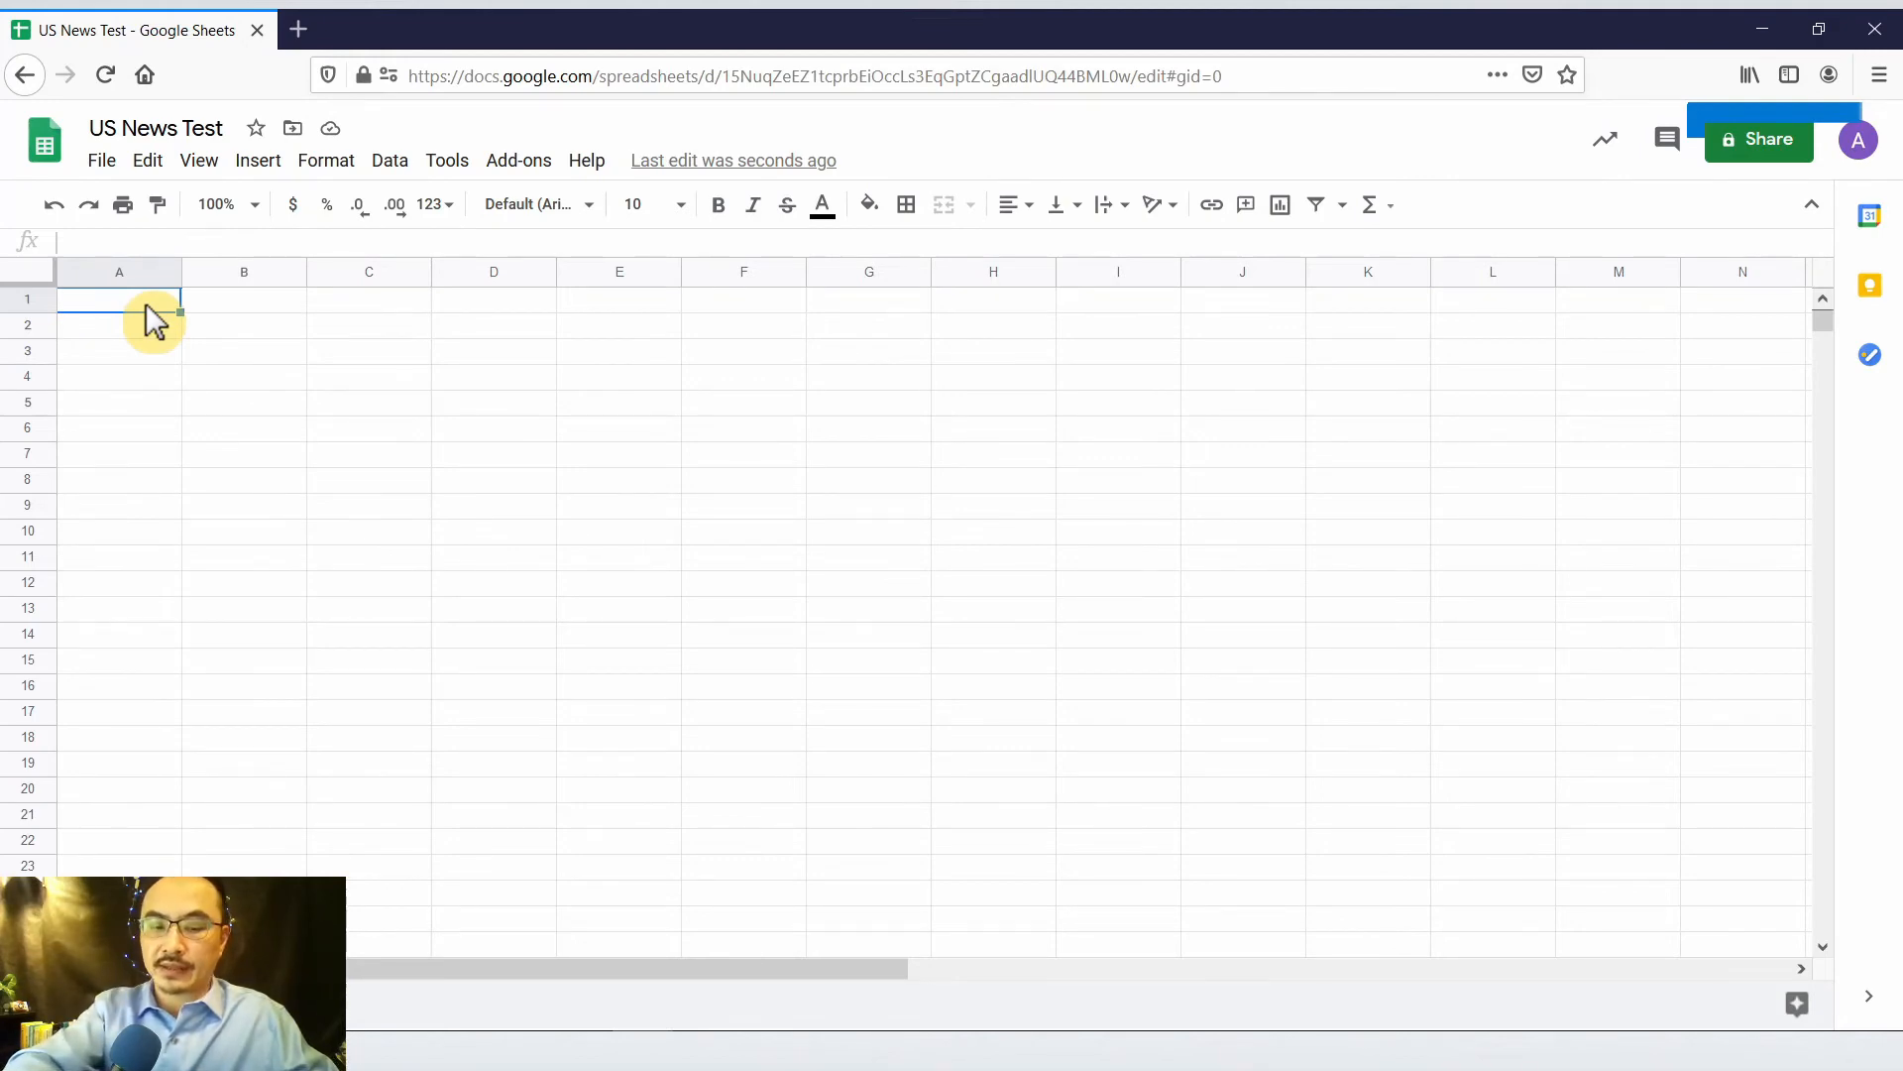
text(Title)
key(BackSpace)
key(BackSpace)
key(BackSpace)
key(BackSpace)
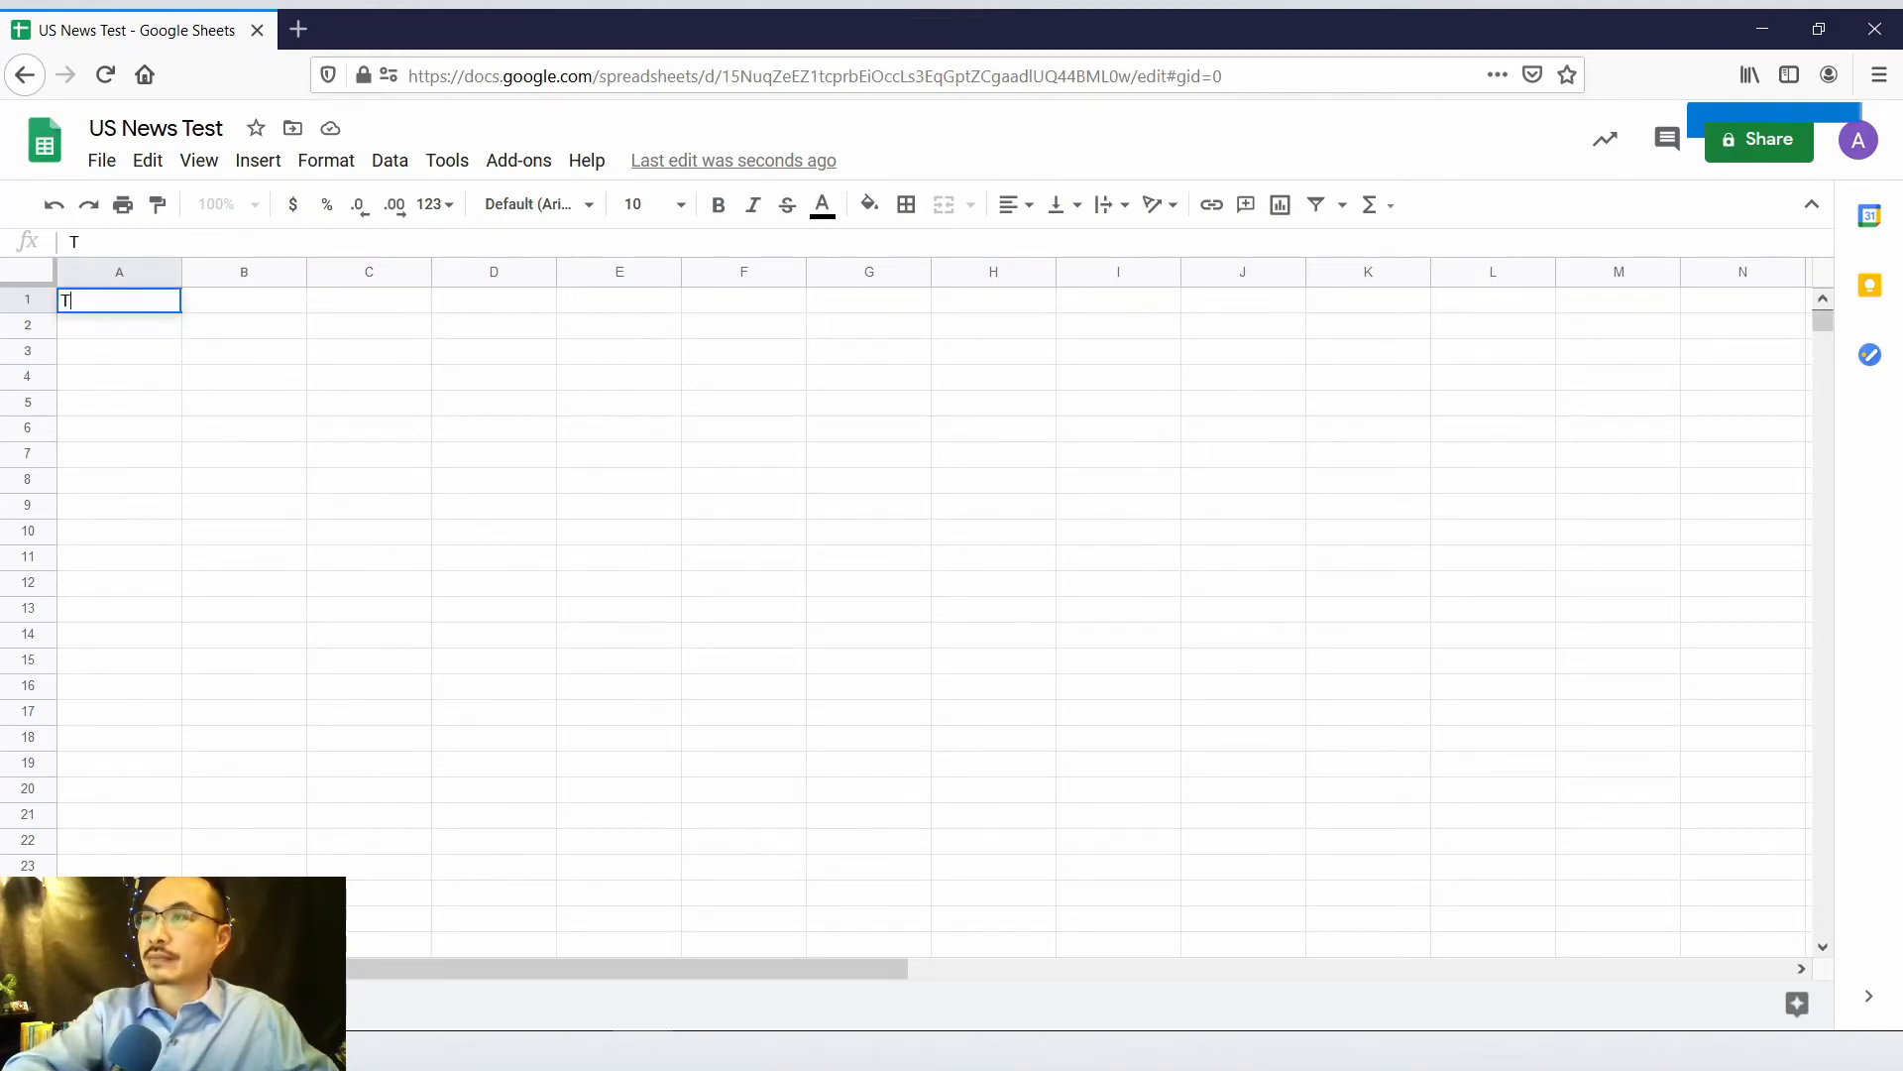
text(itle)
key(Tab)
text(Link)
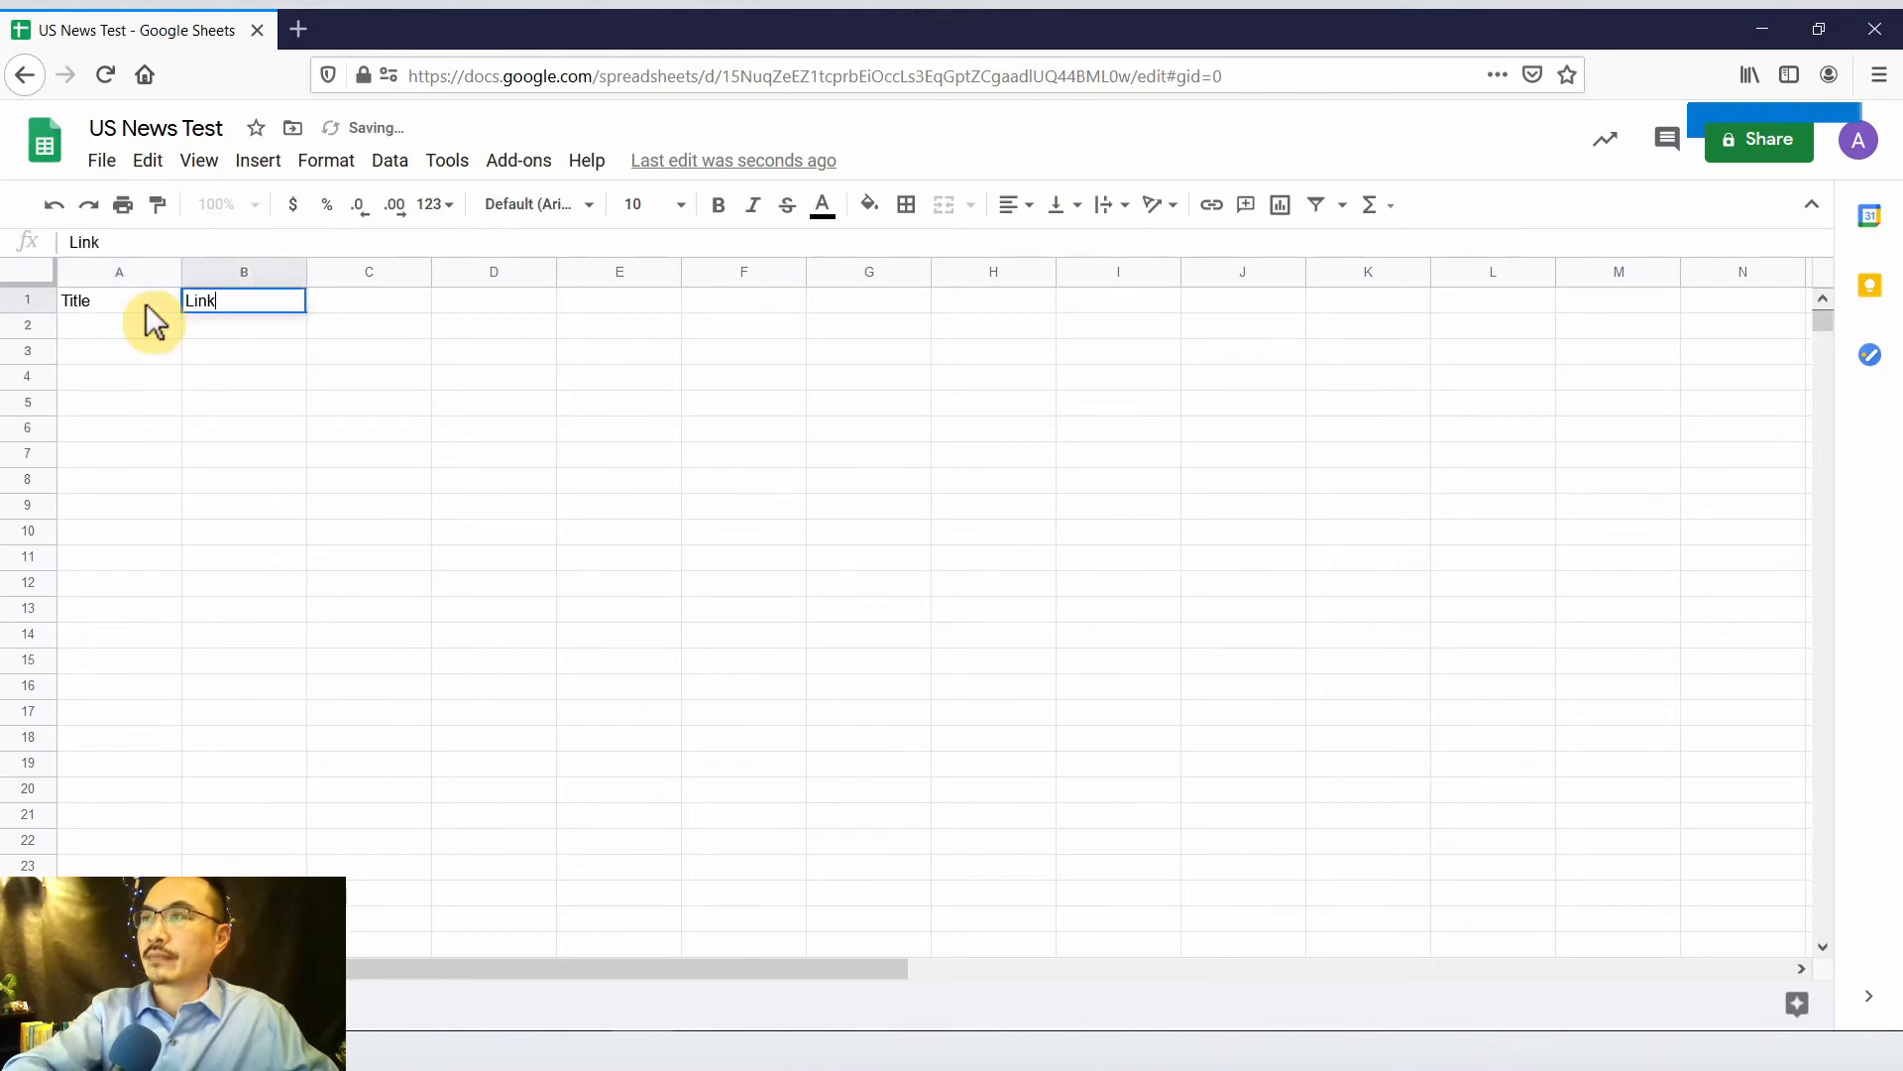
key(Return)
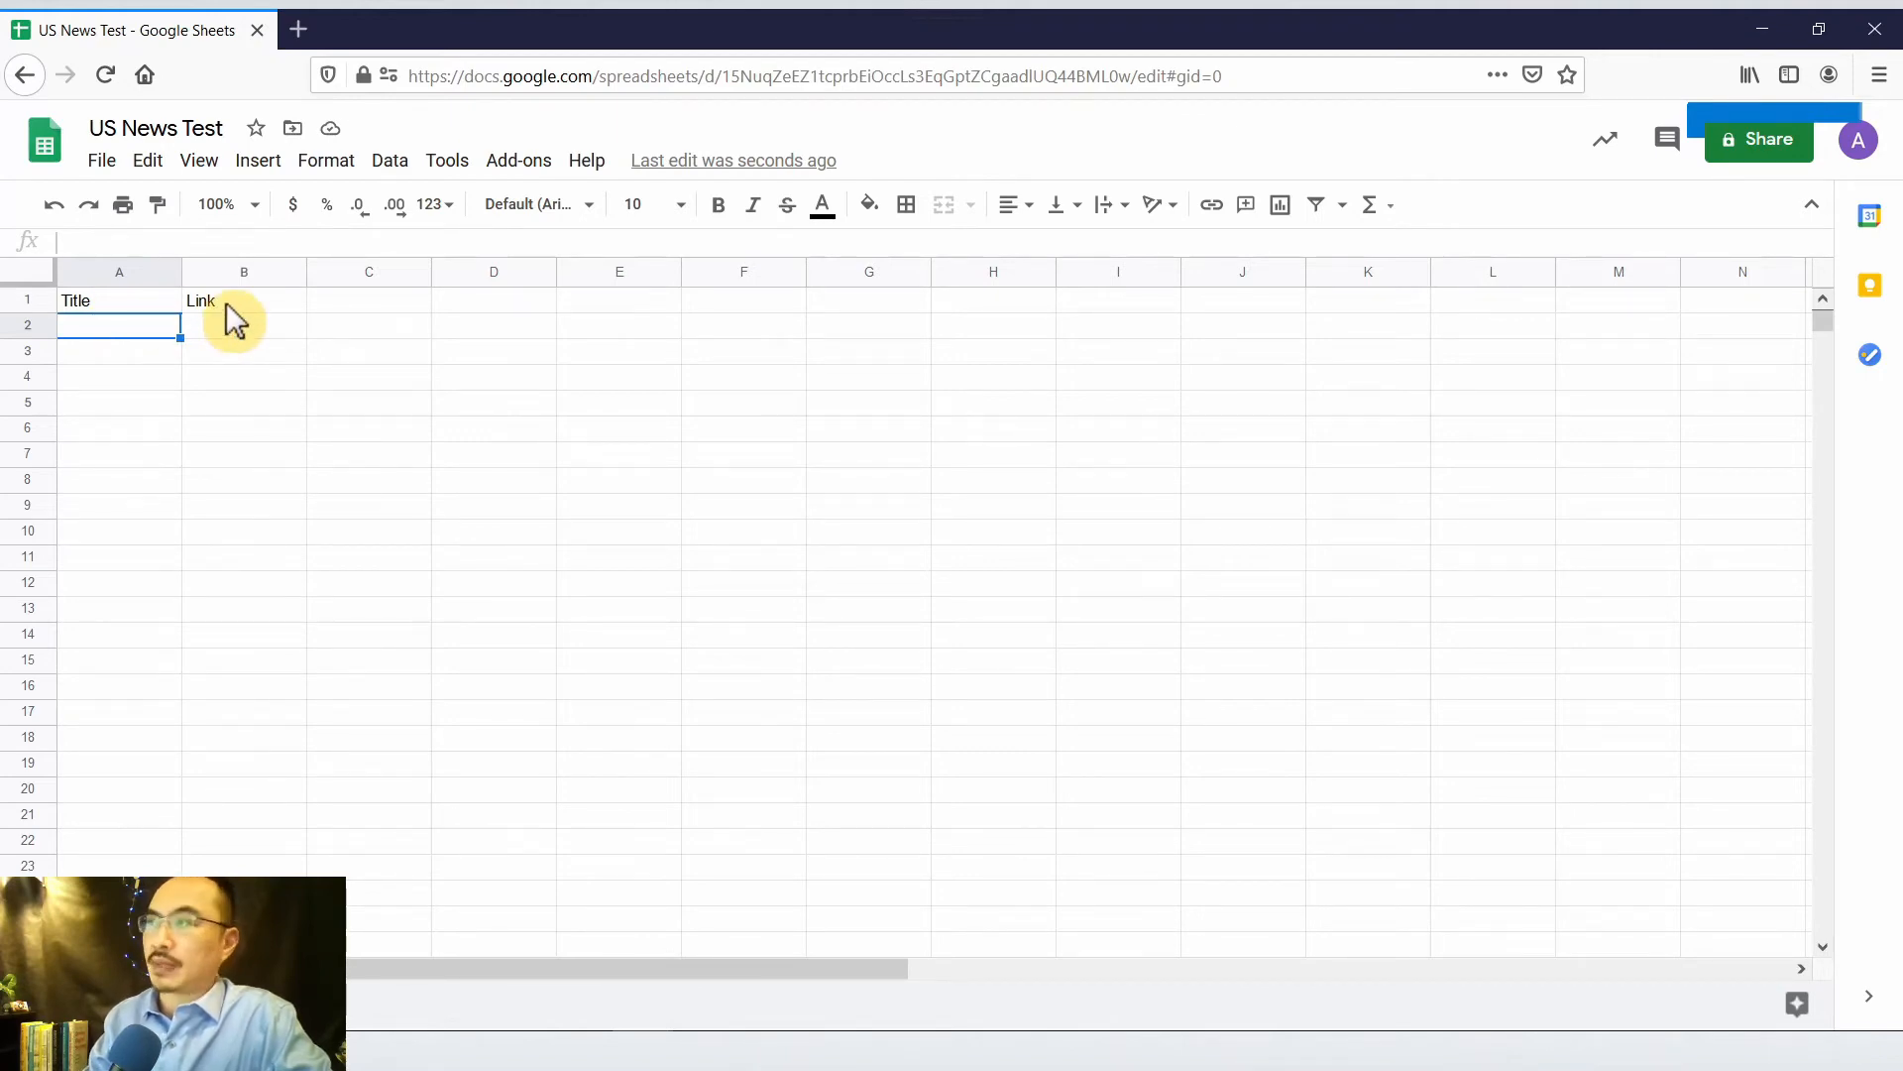
- Switch back to the Azure Logic Apps Designer and add a Google Sheets Insert row action after the RSS trigger
click(1763, 28)
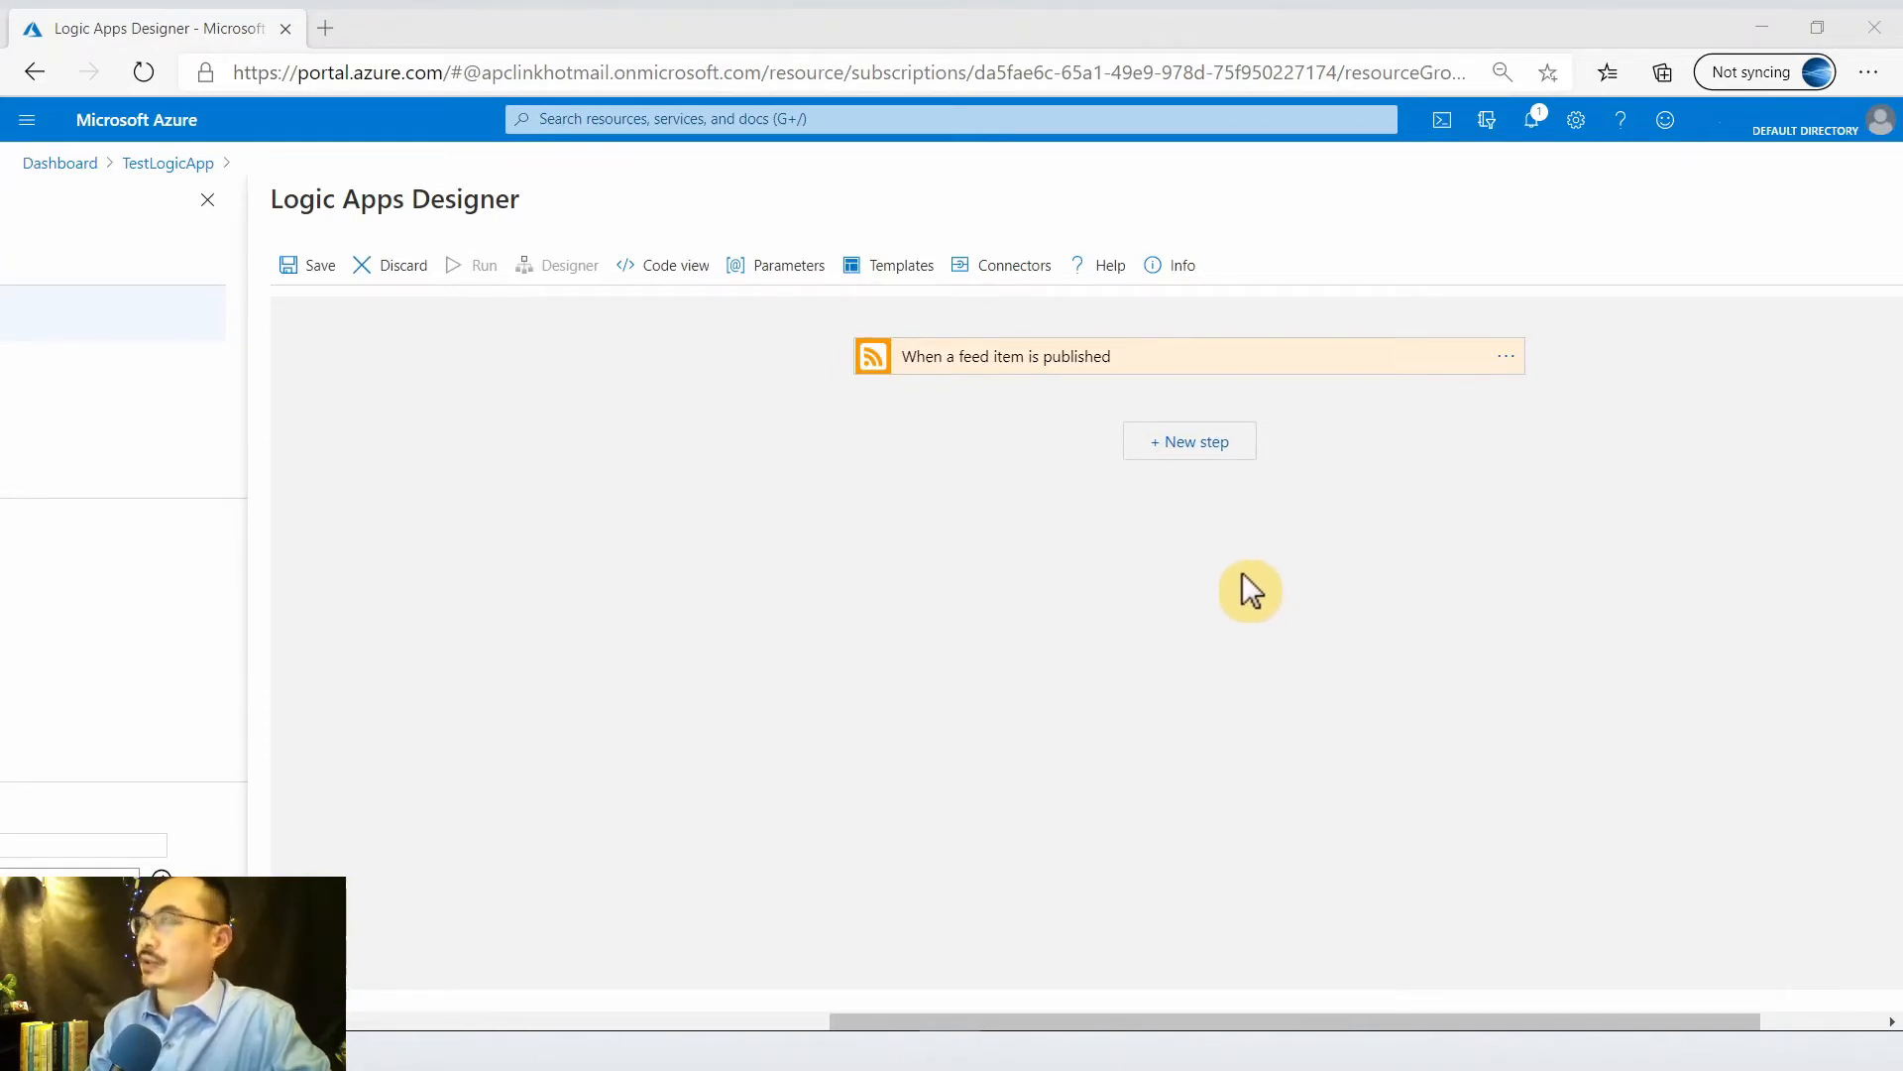
click(1198, 442)
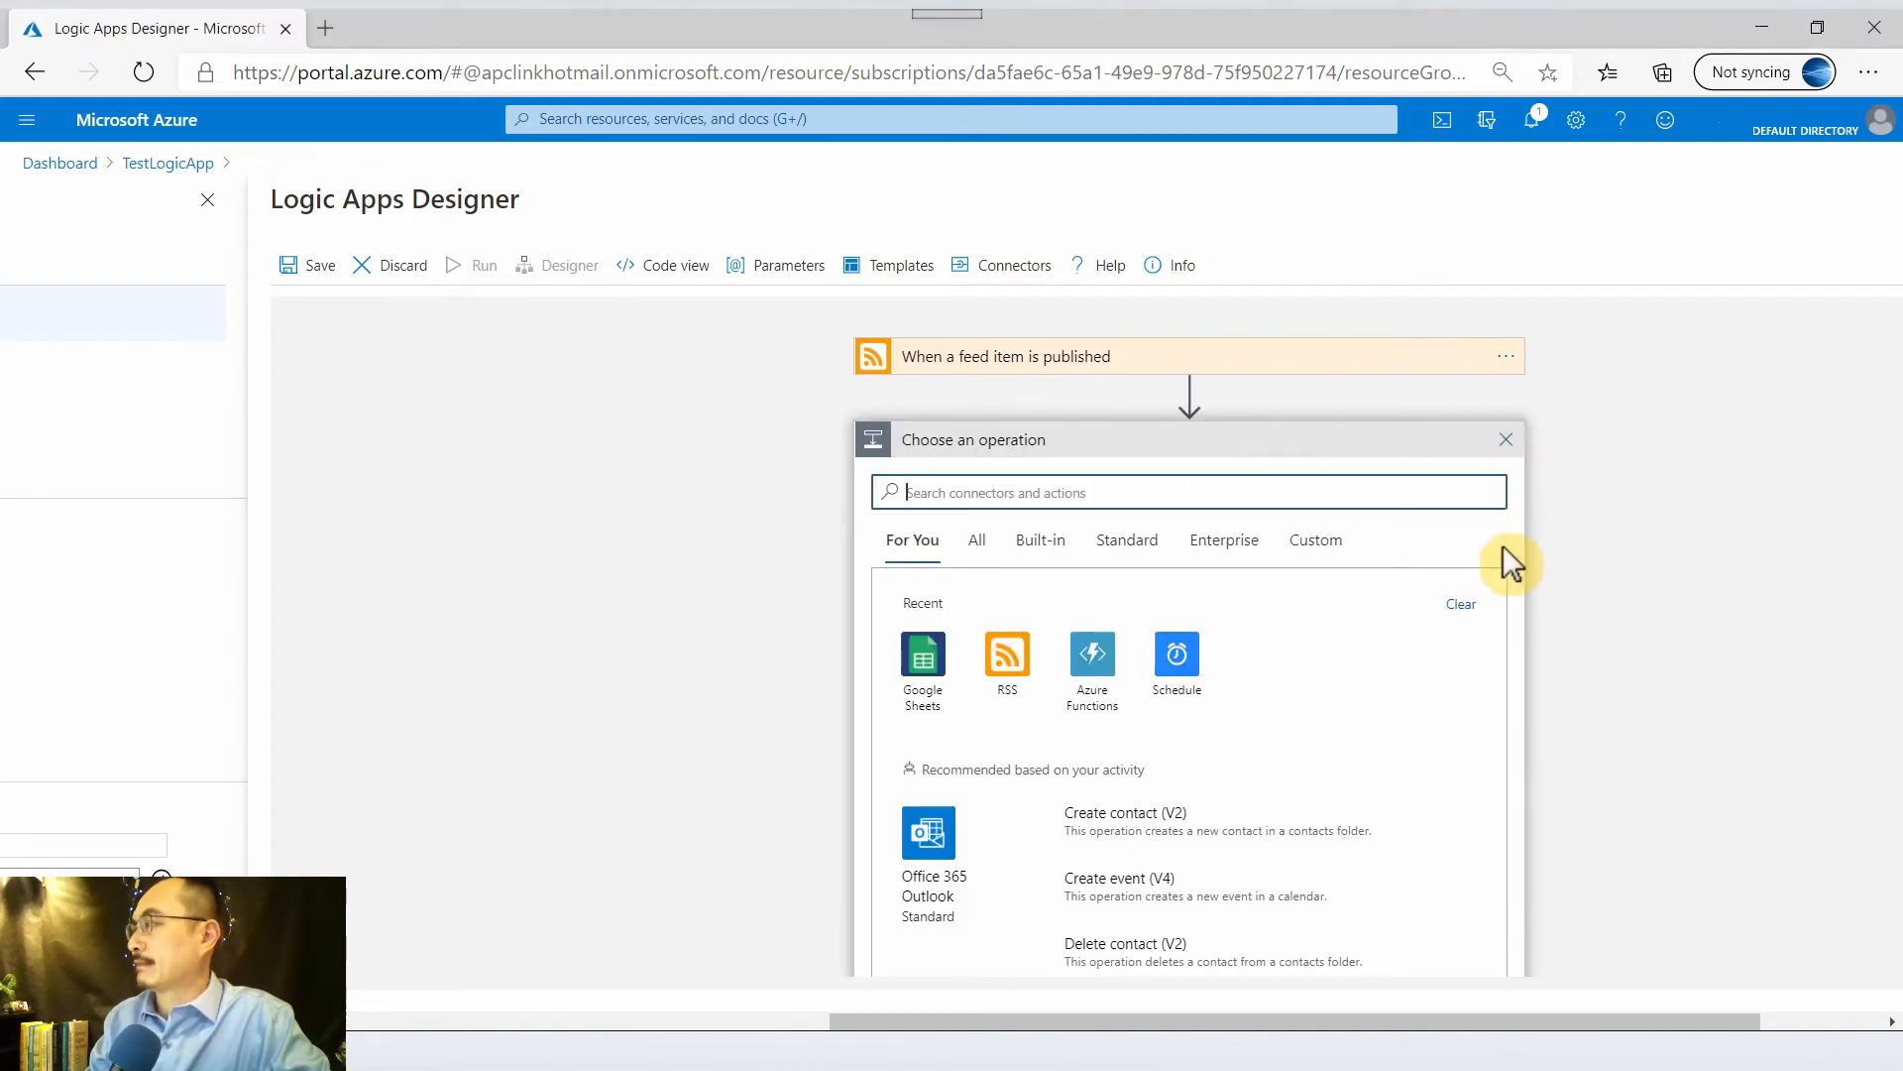
scroll(1415, 595, down, 1)
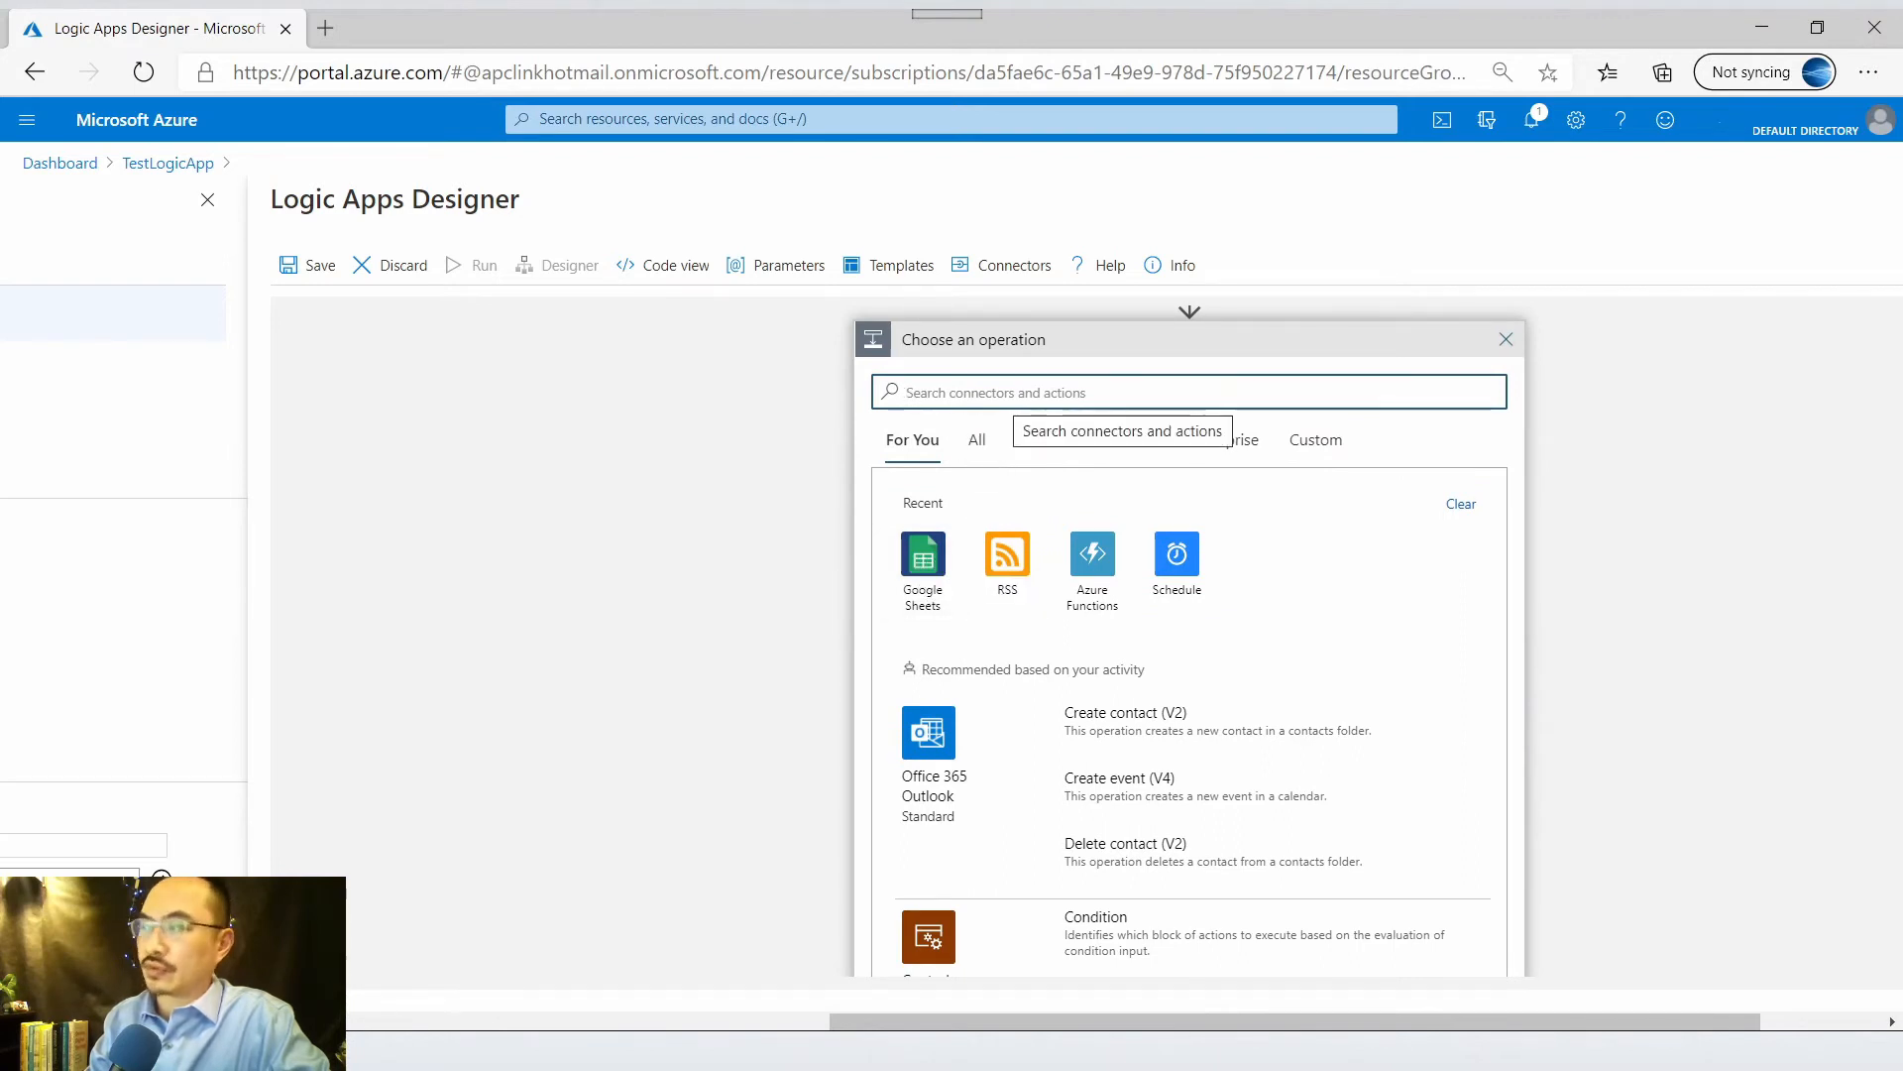
click(931, 583)
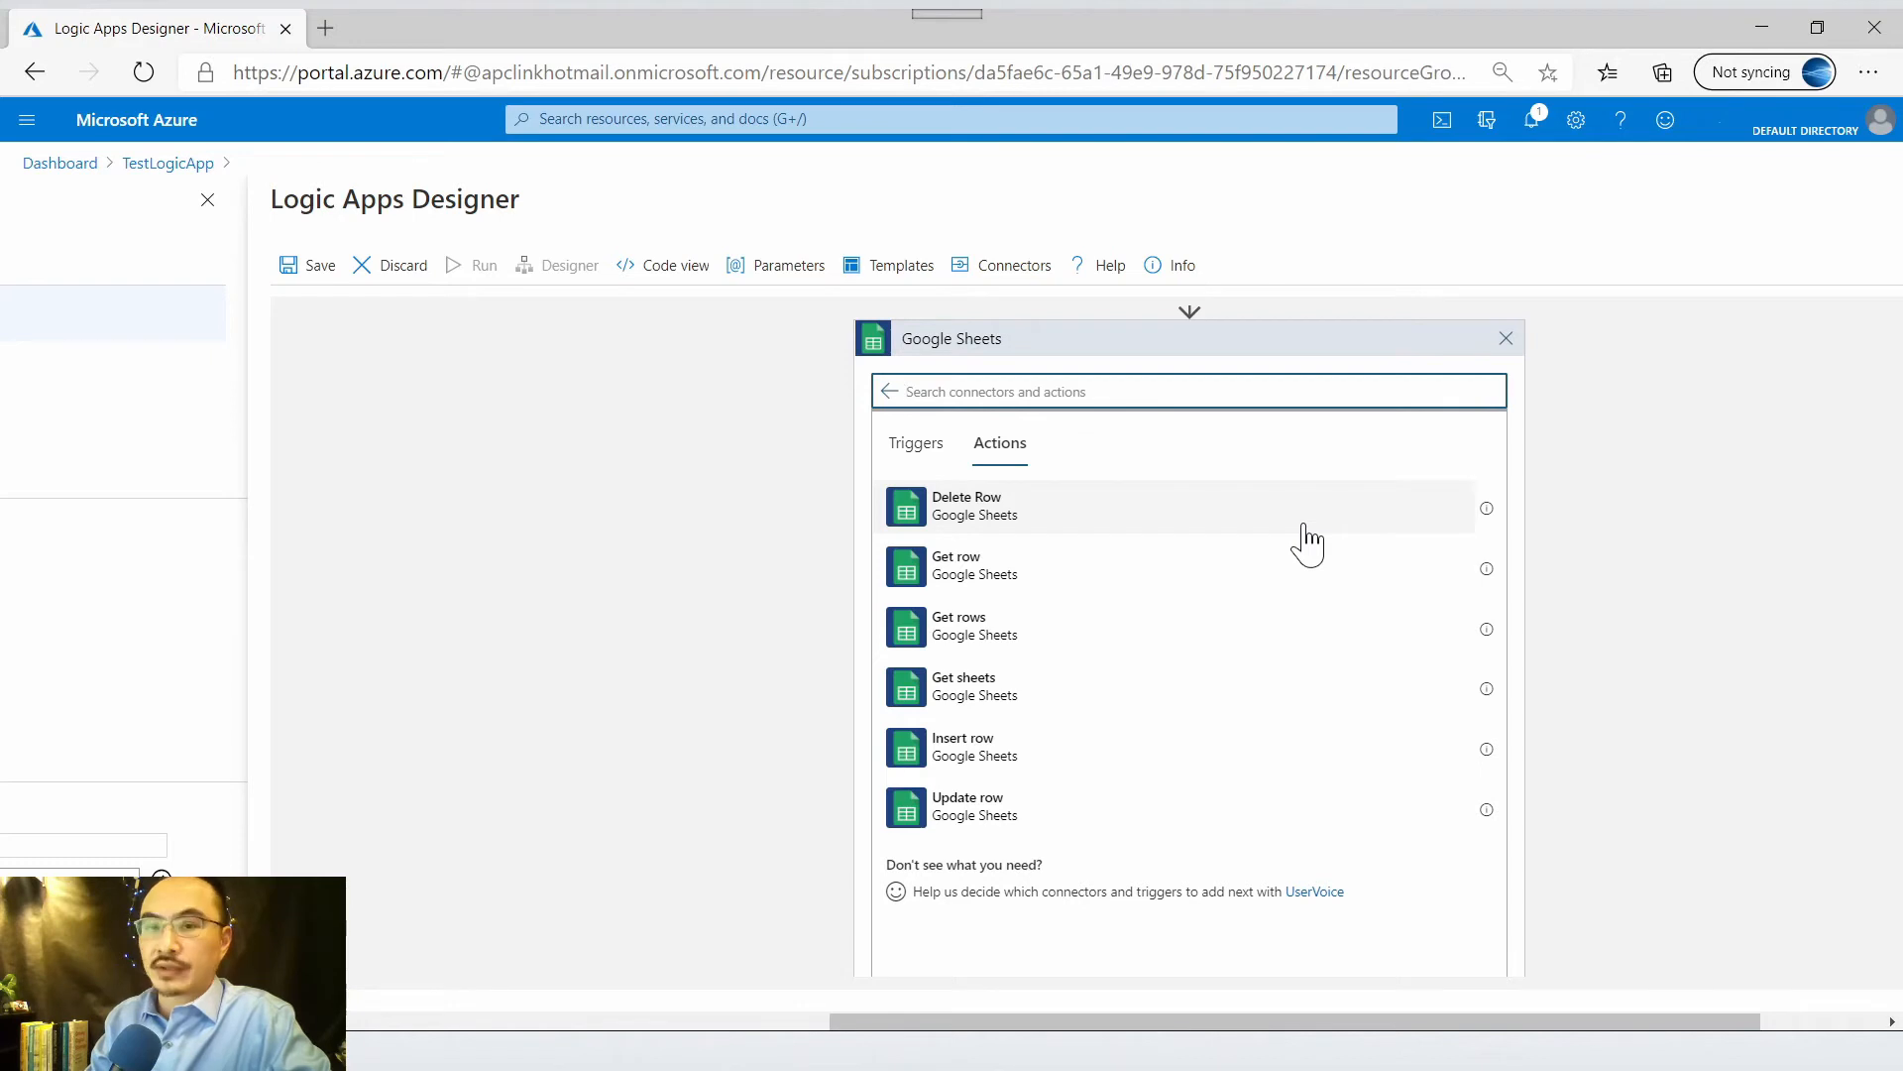
click(1004, 746)
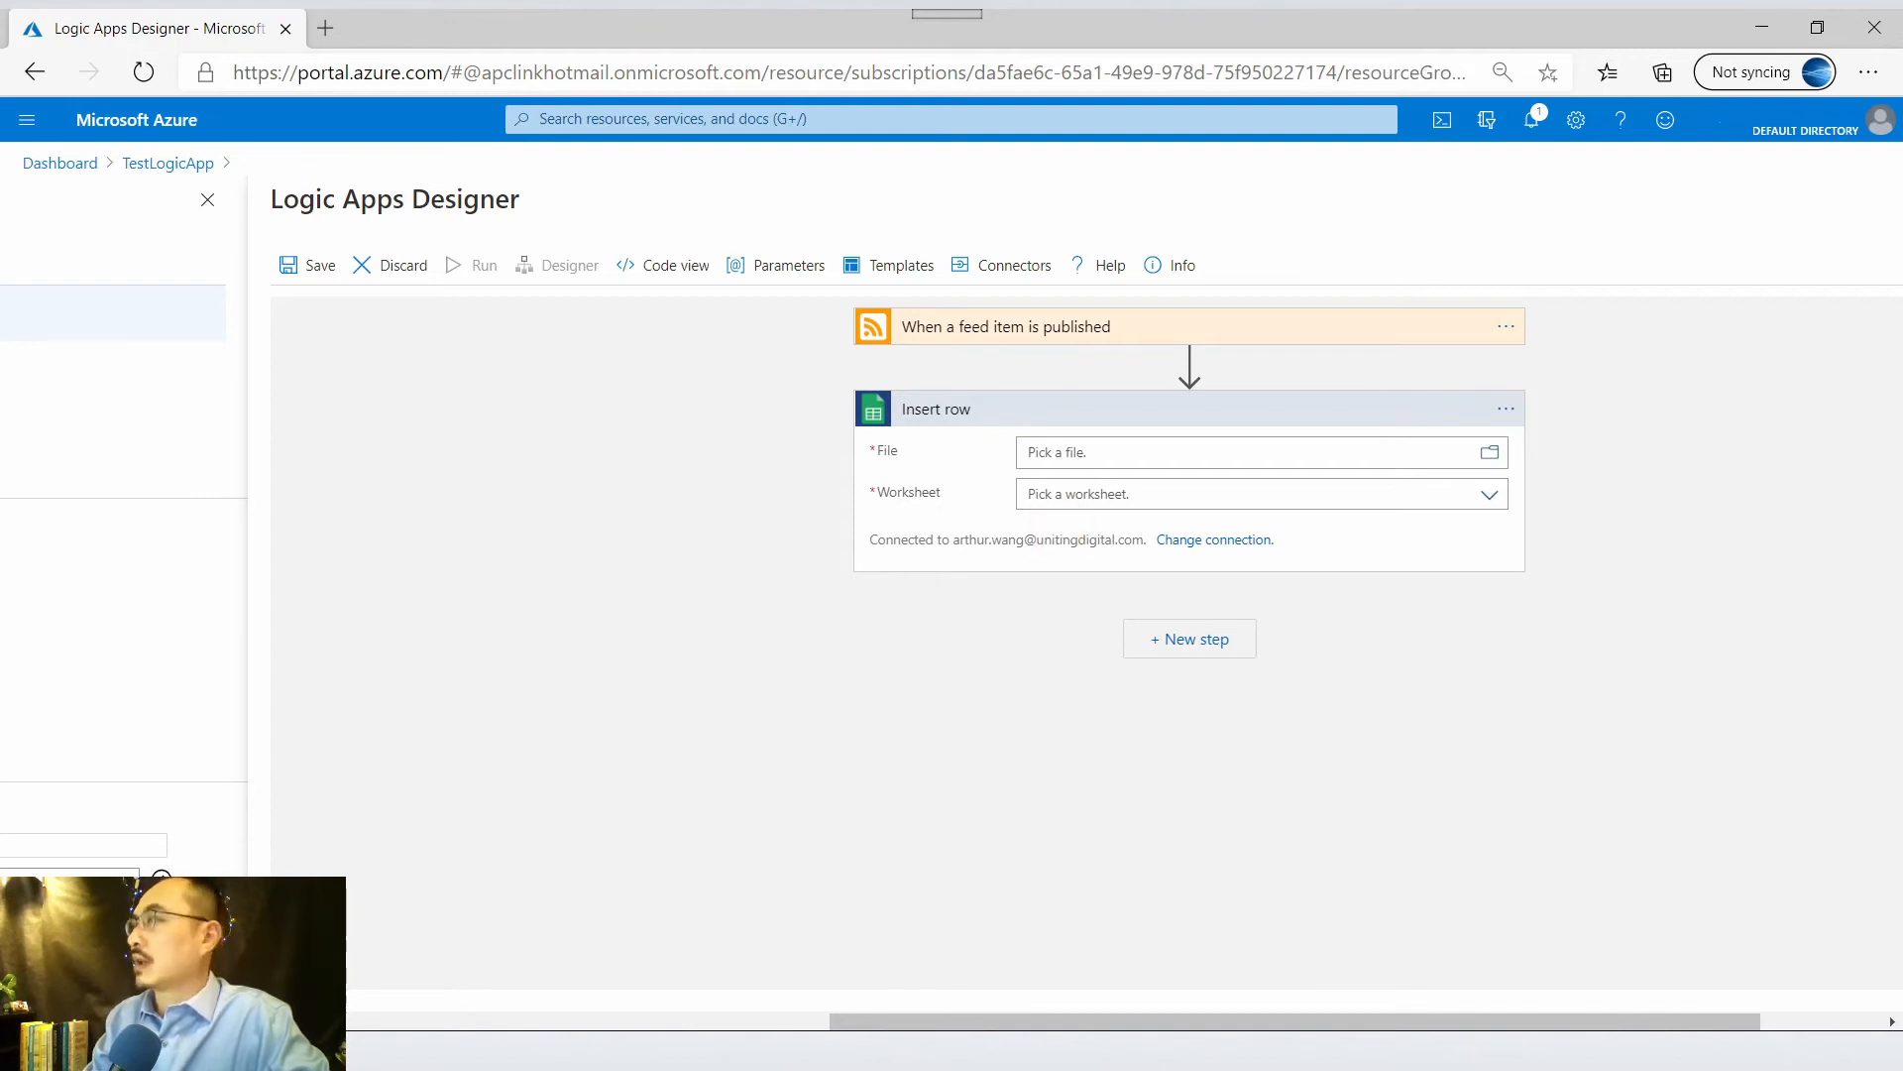
- Set the Insert row action's file to US News Test in GoogleDrive's DevTest folder and its worksheet to Sheet1
click(1492, 454)
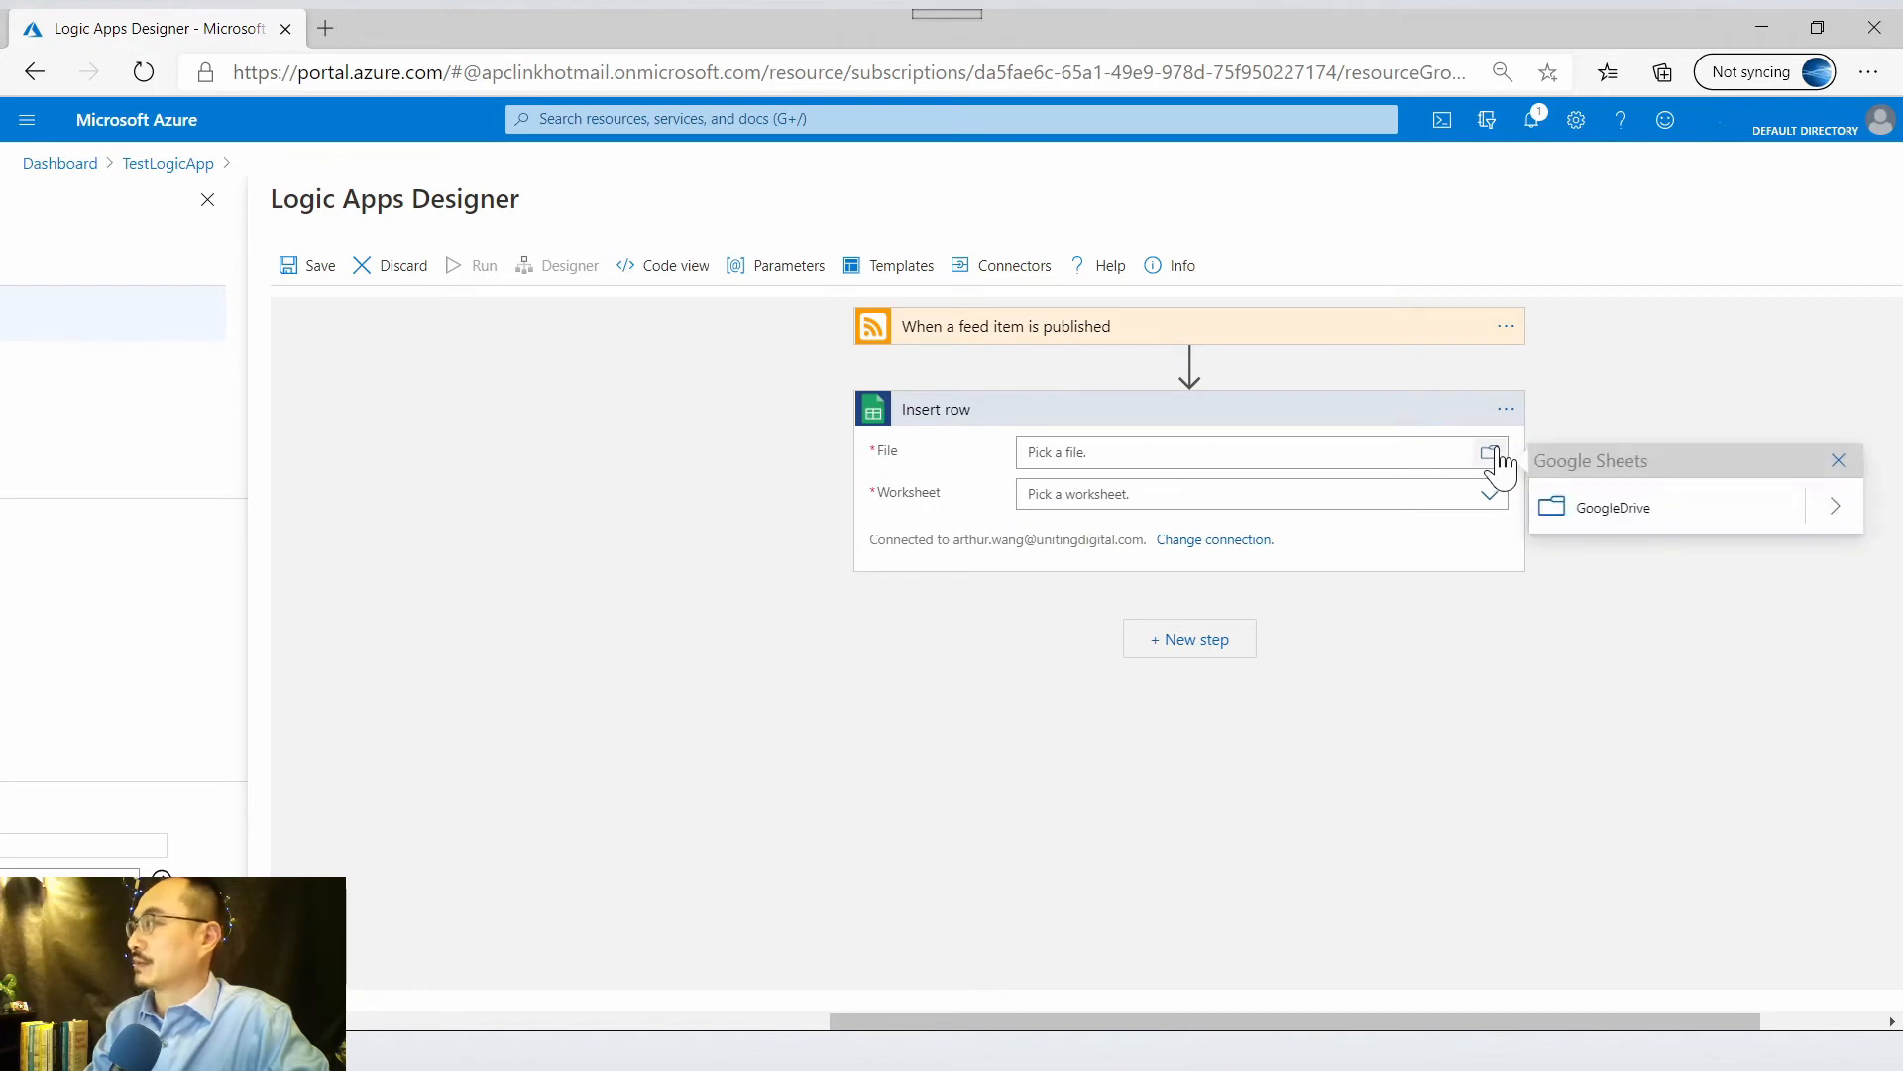
click(1839, 507)
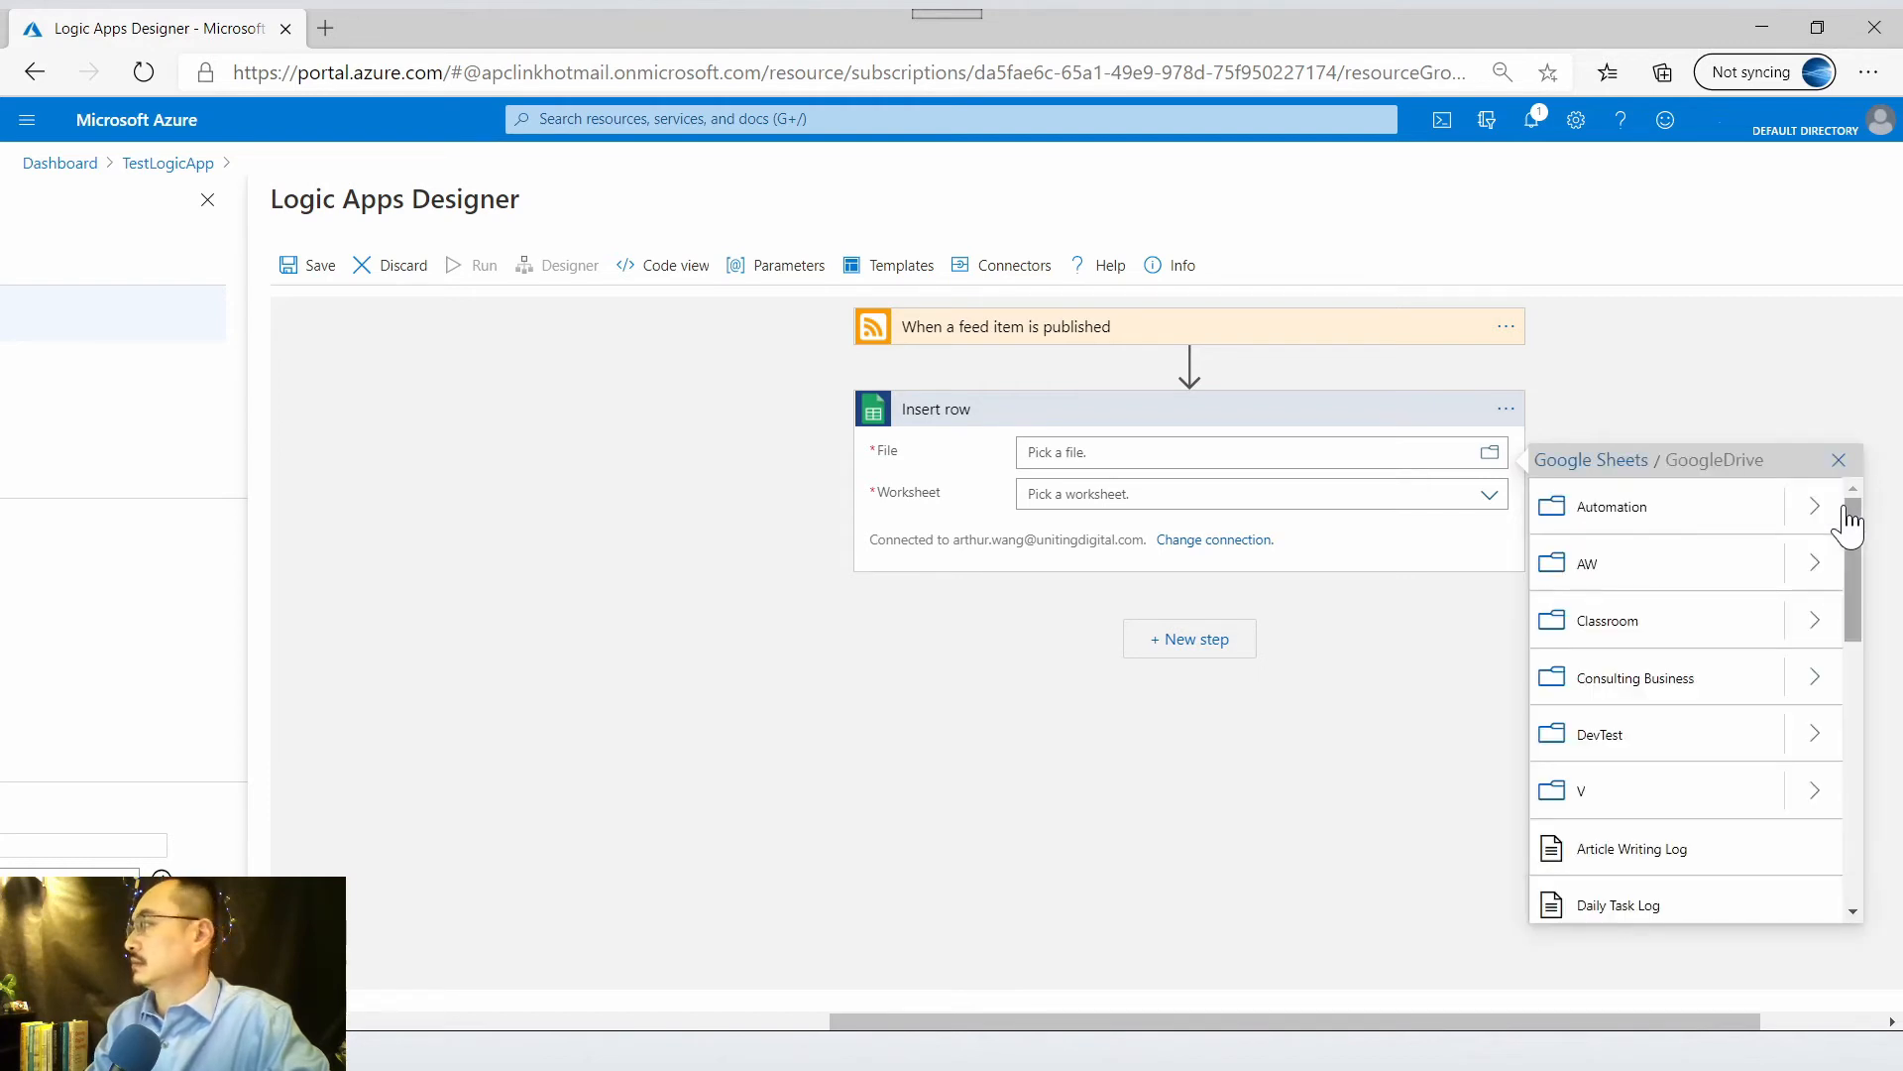
click(1814, 738)
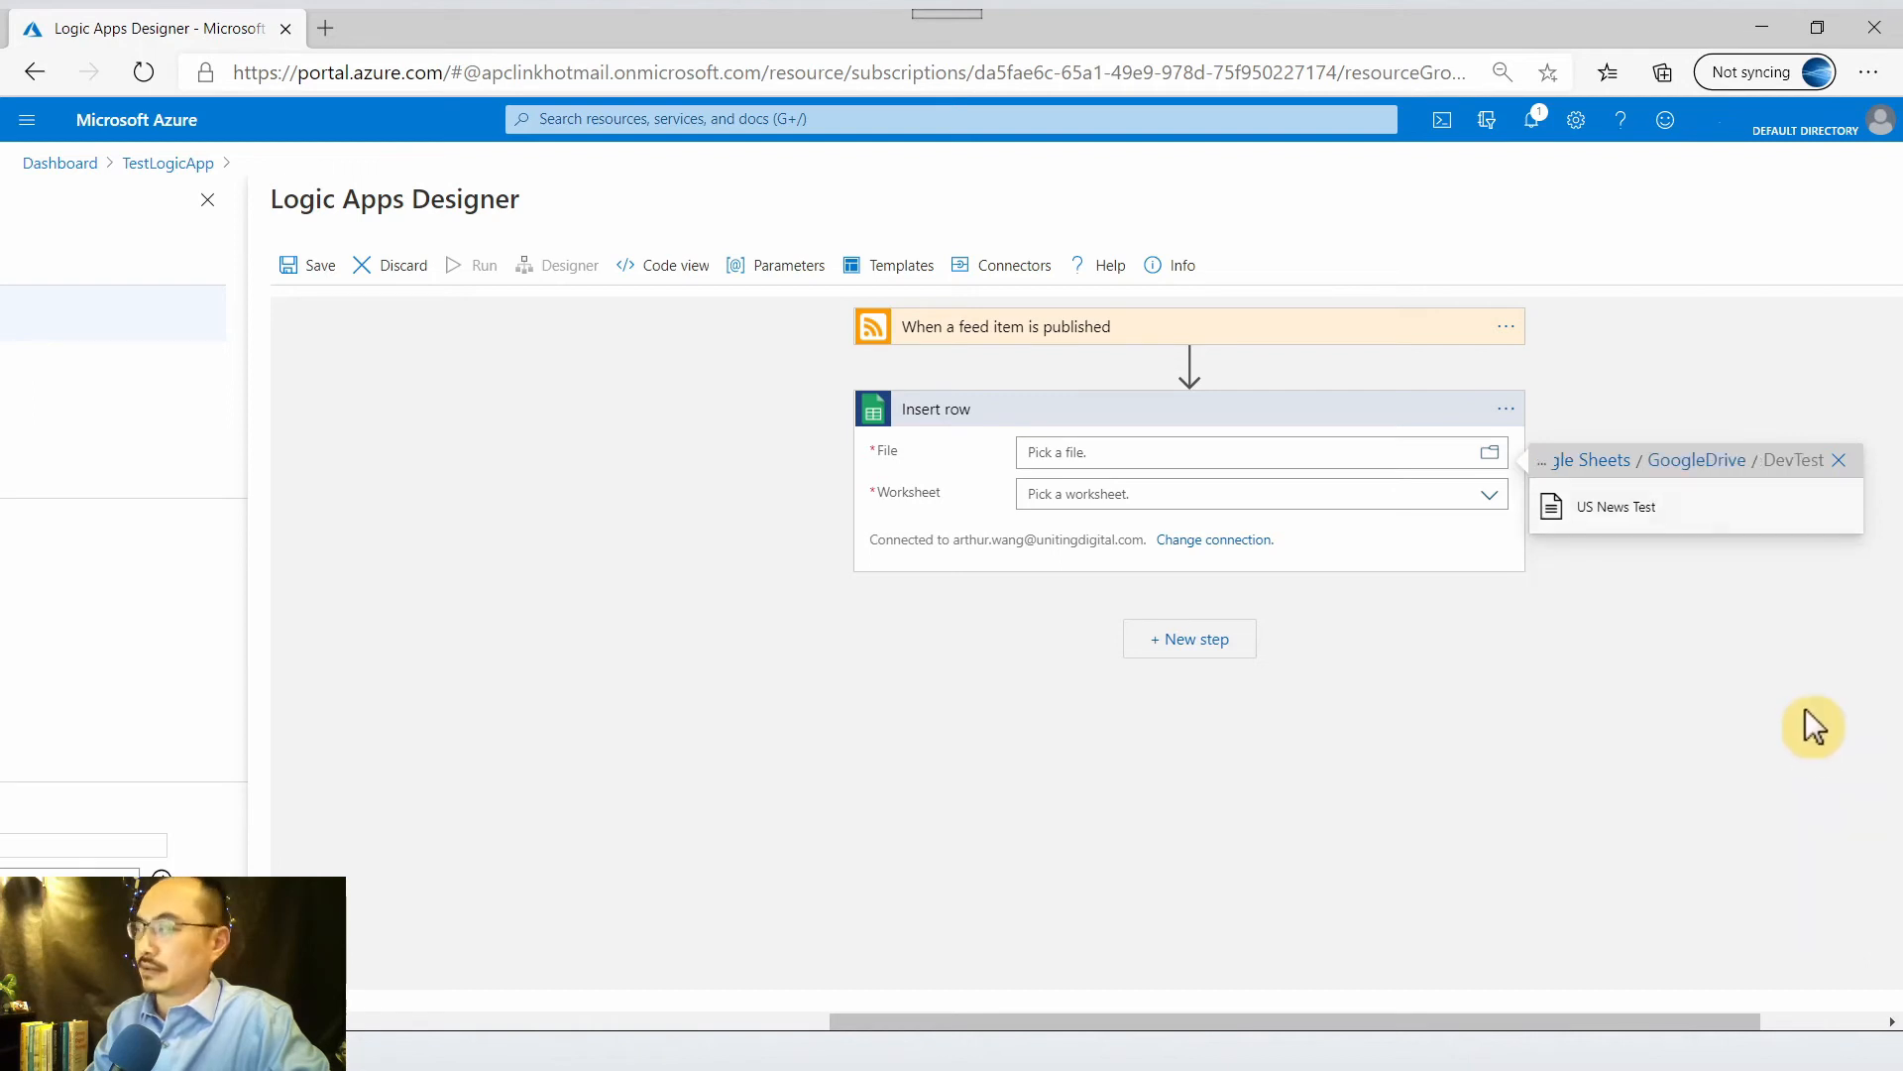
click(1608, 508)
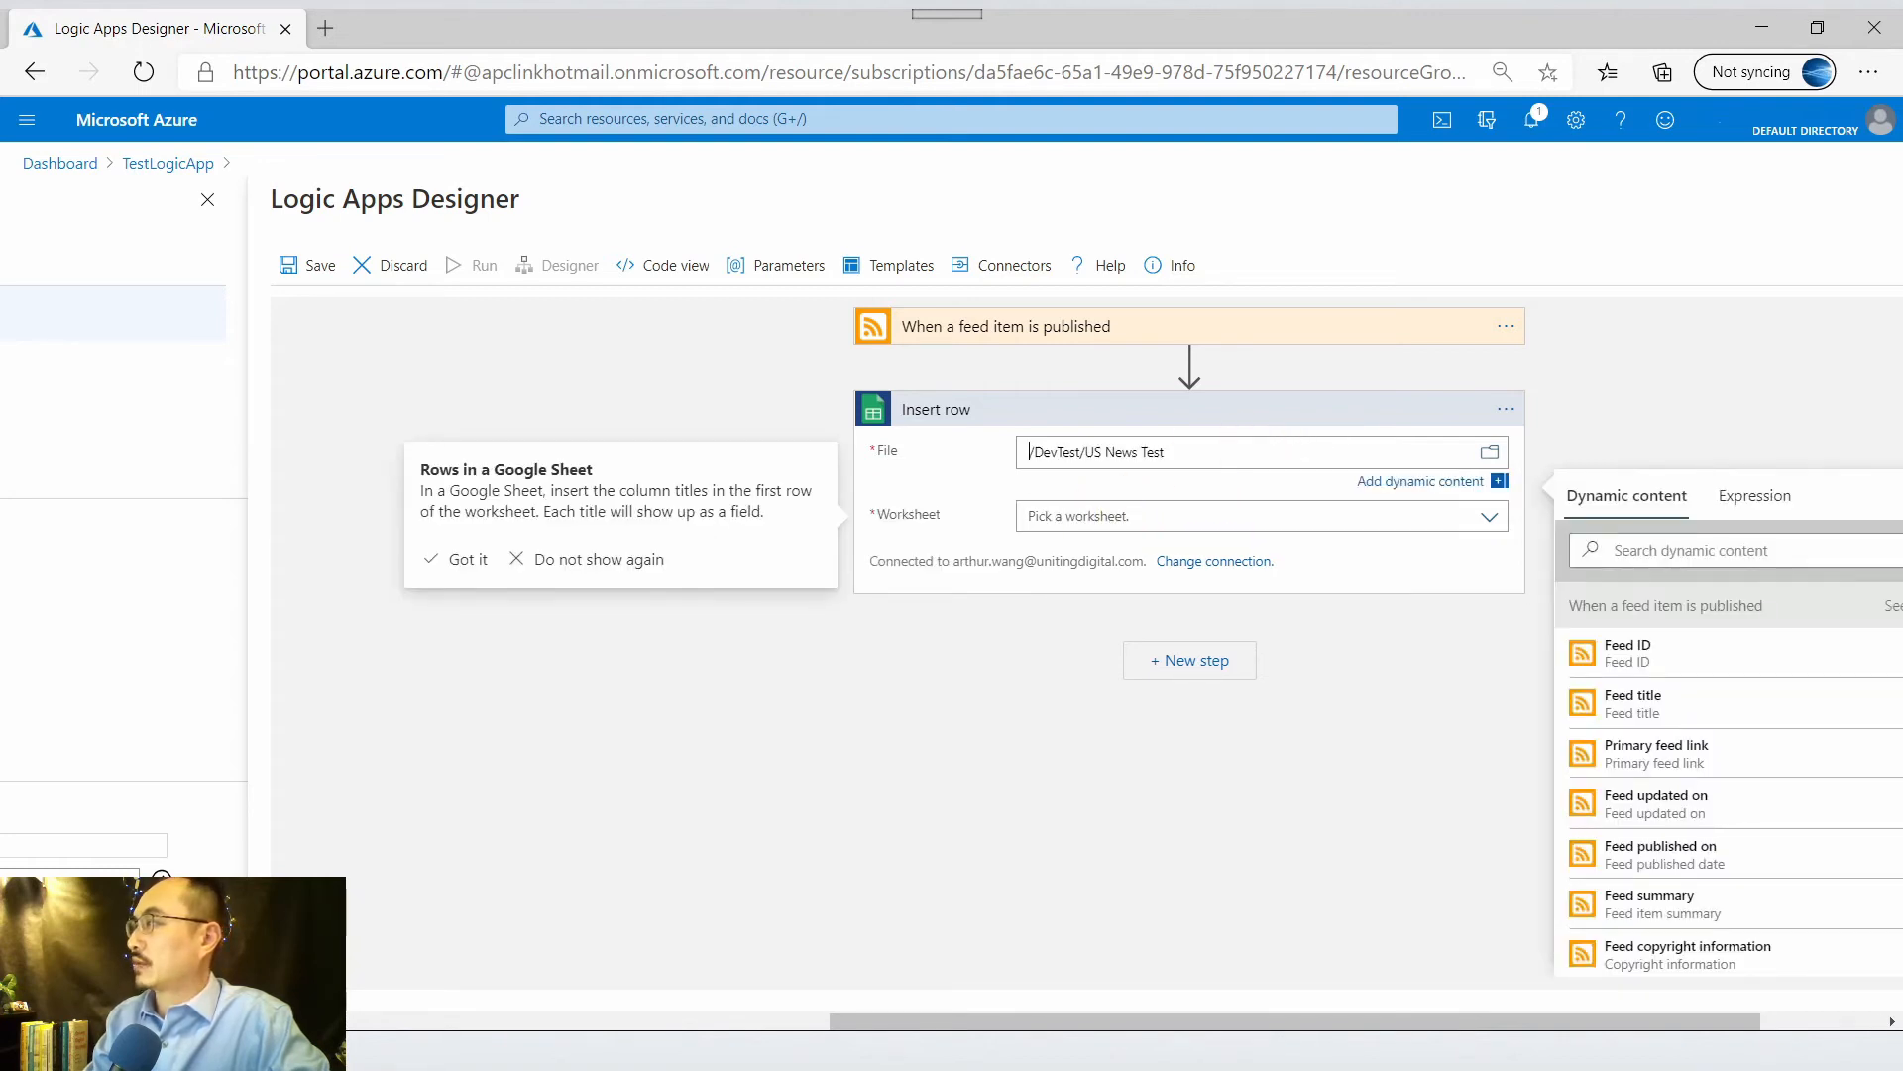
click(1052, 517)
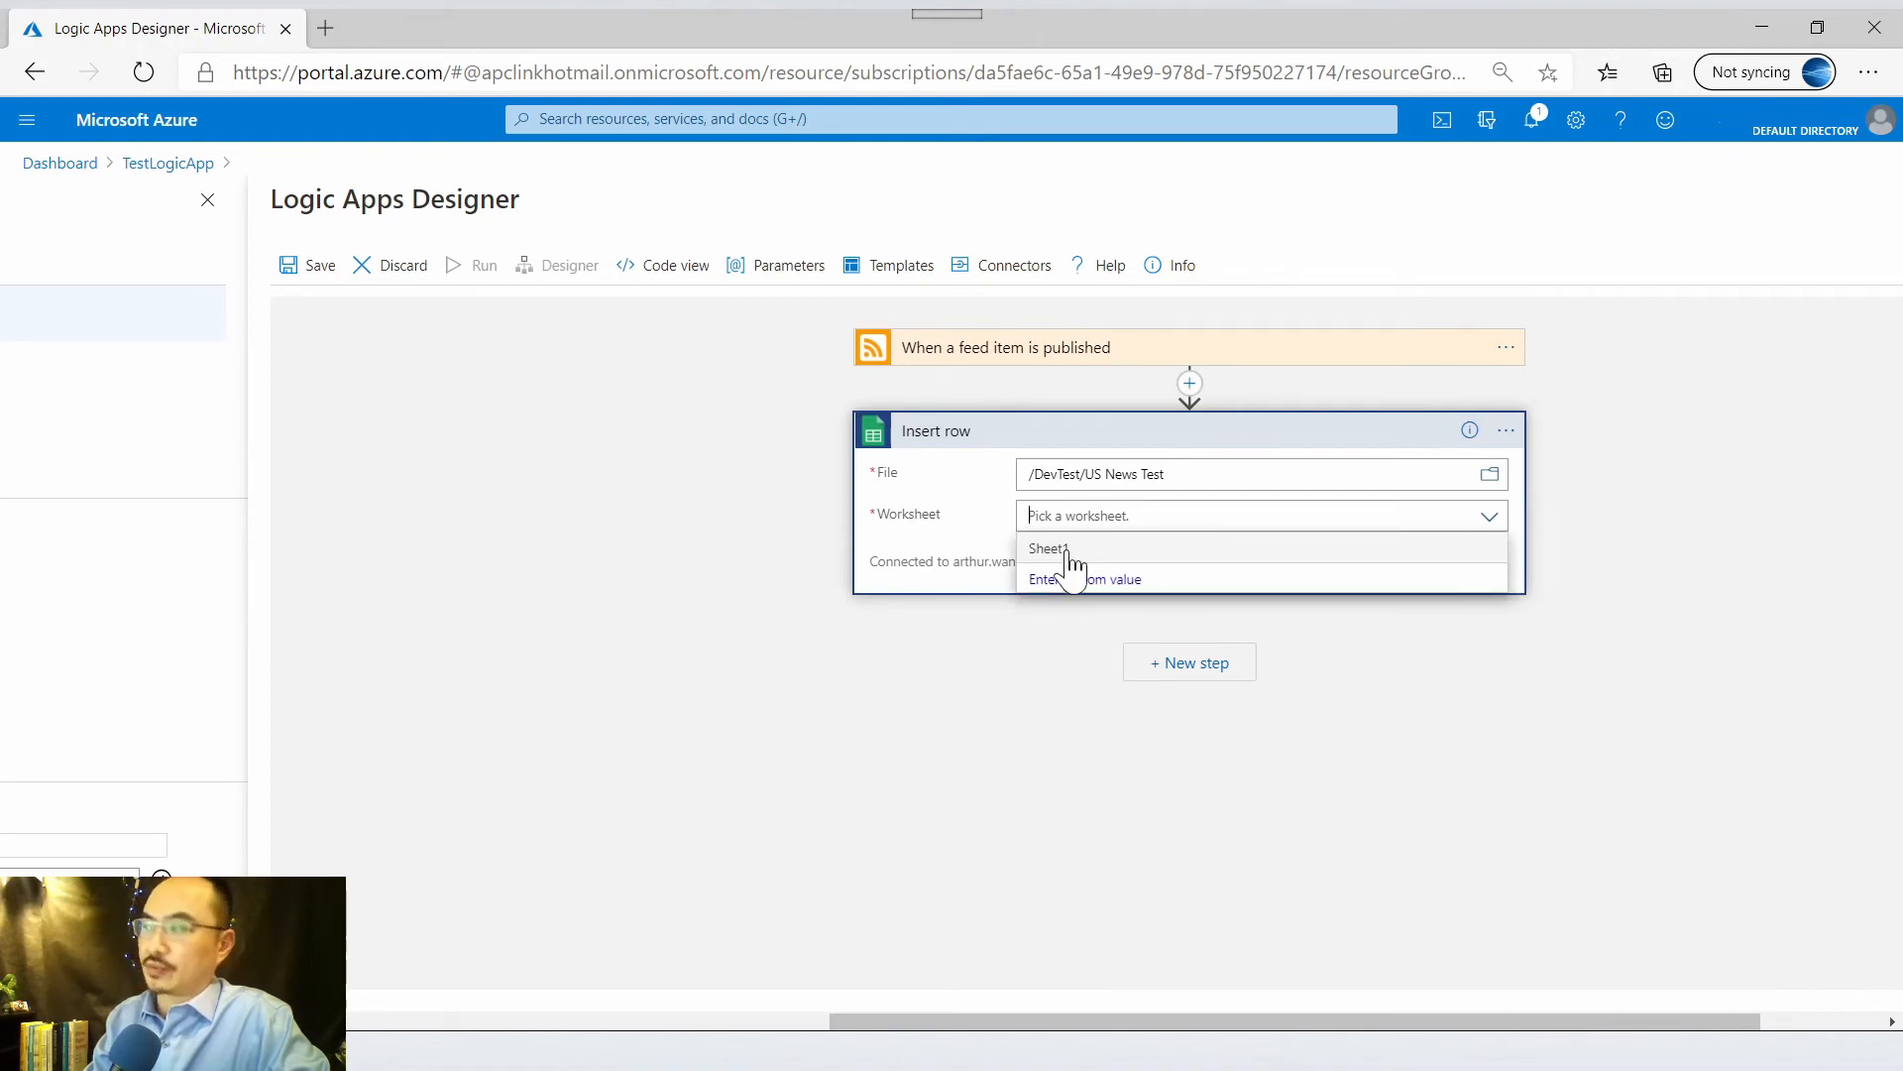
click(1068, 551)
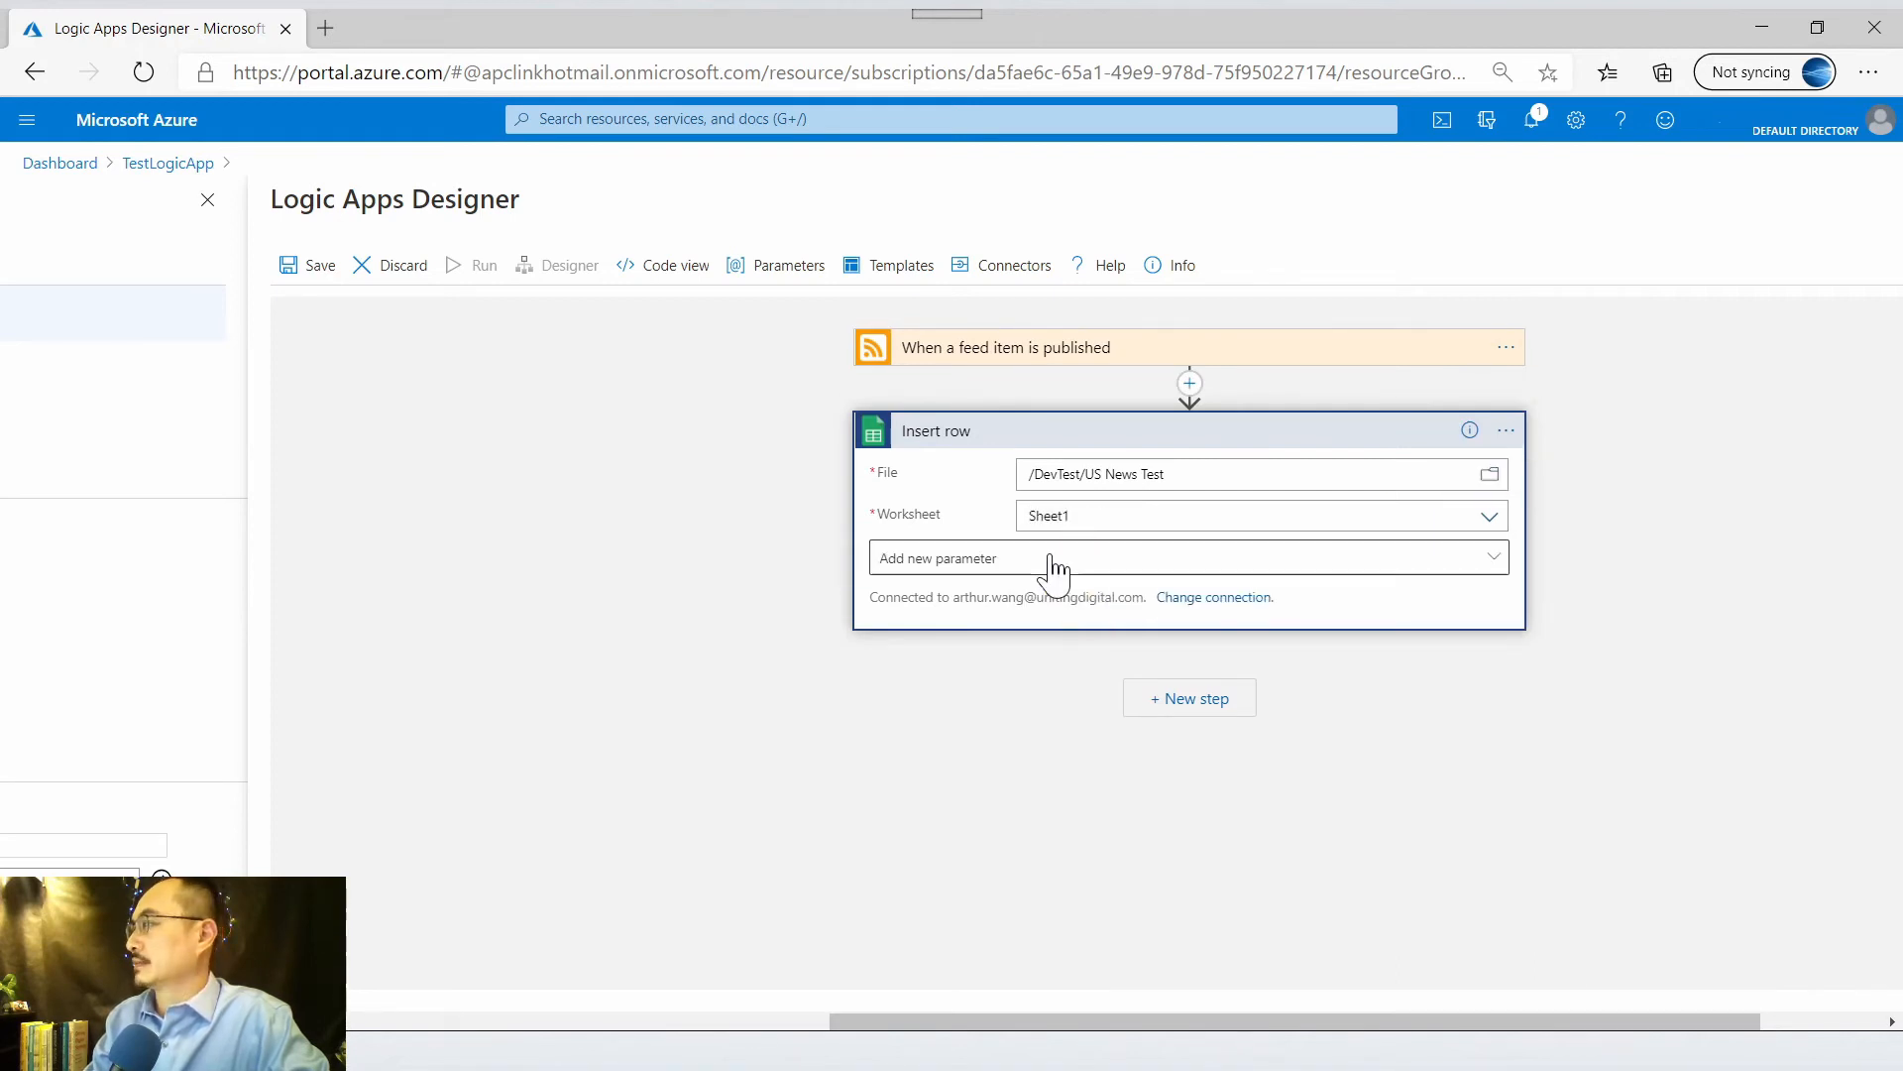
- Add the Title and Link parameters to the Insert row action
click(1056, 561)
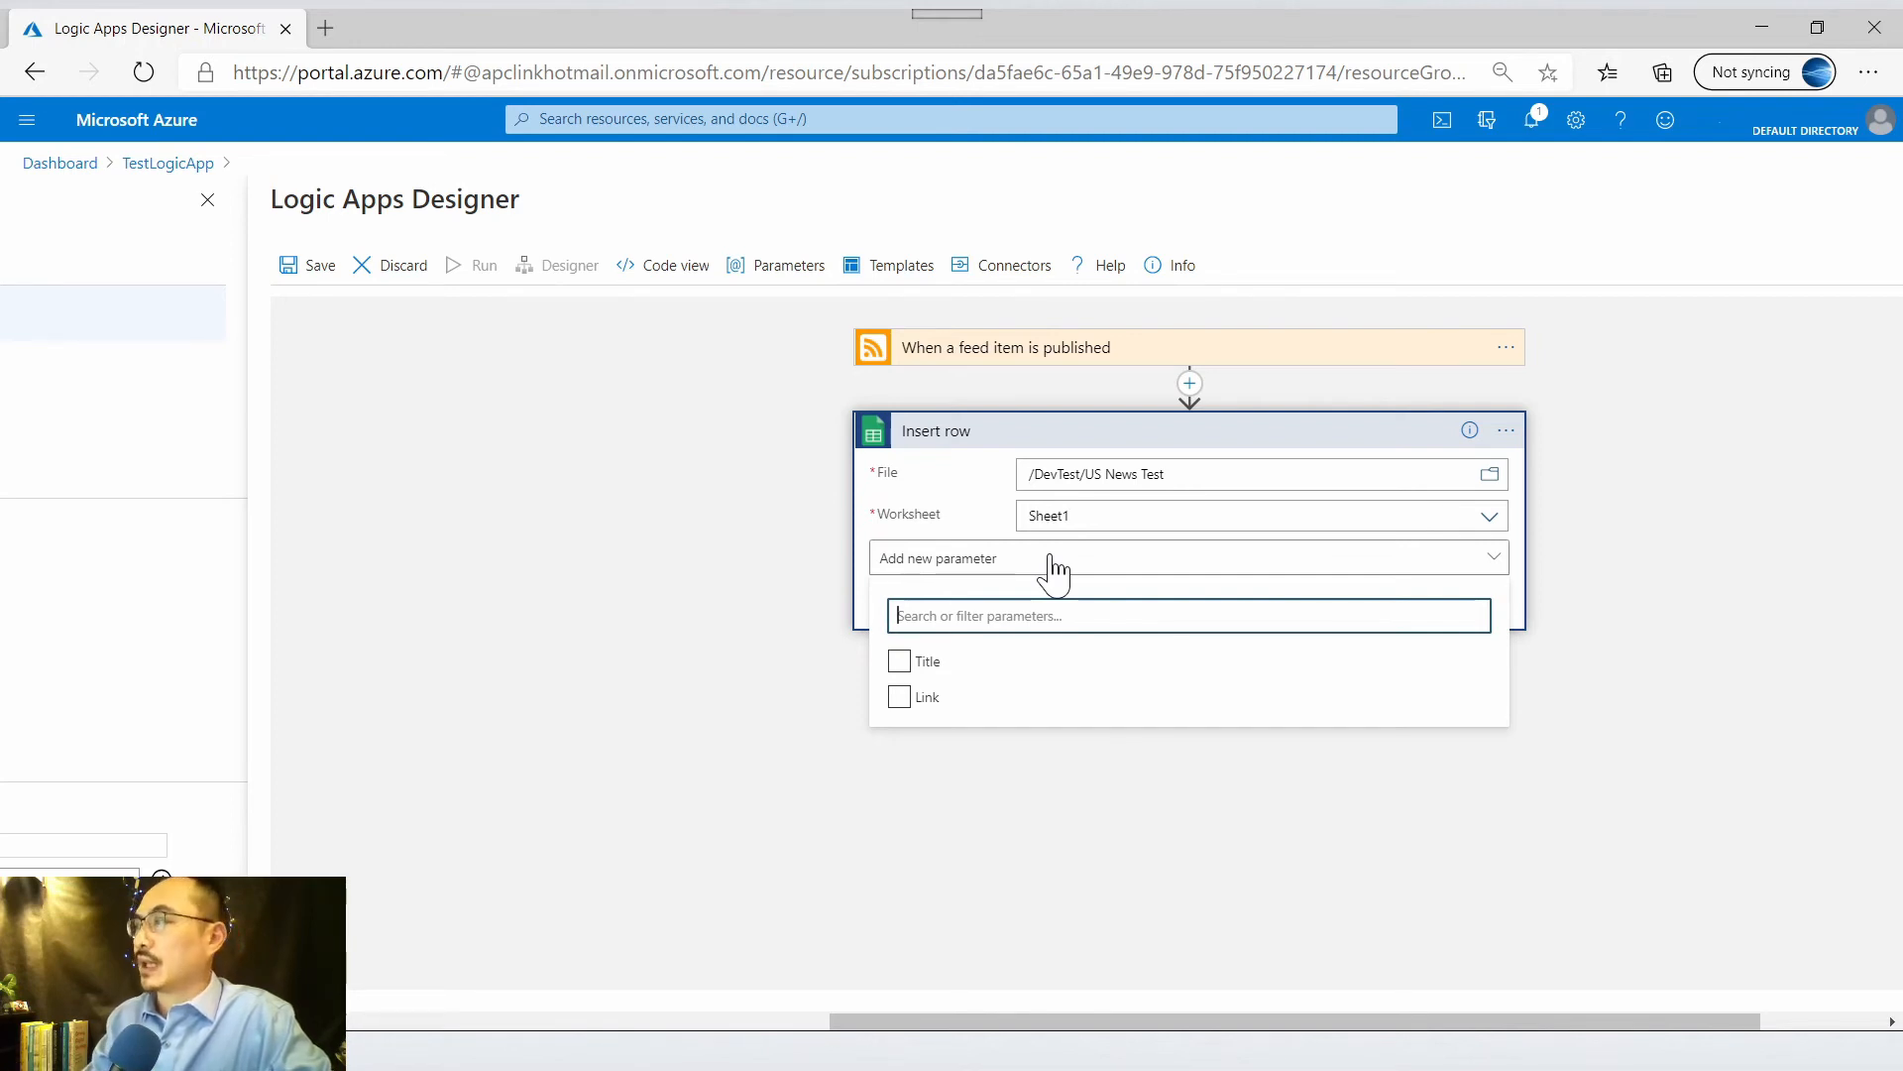
click(1031, 659)
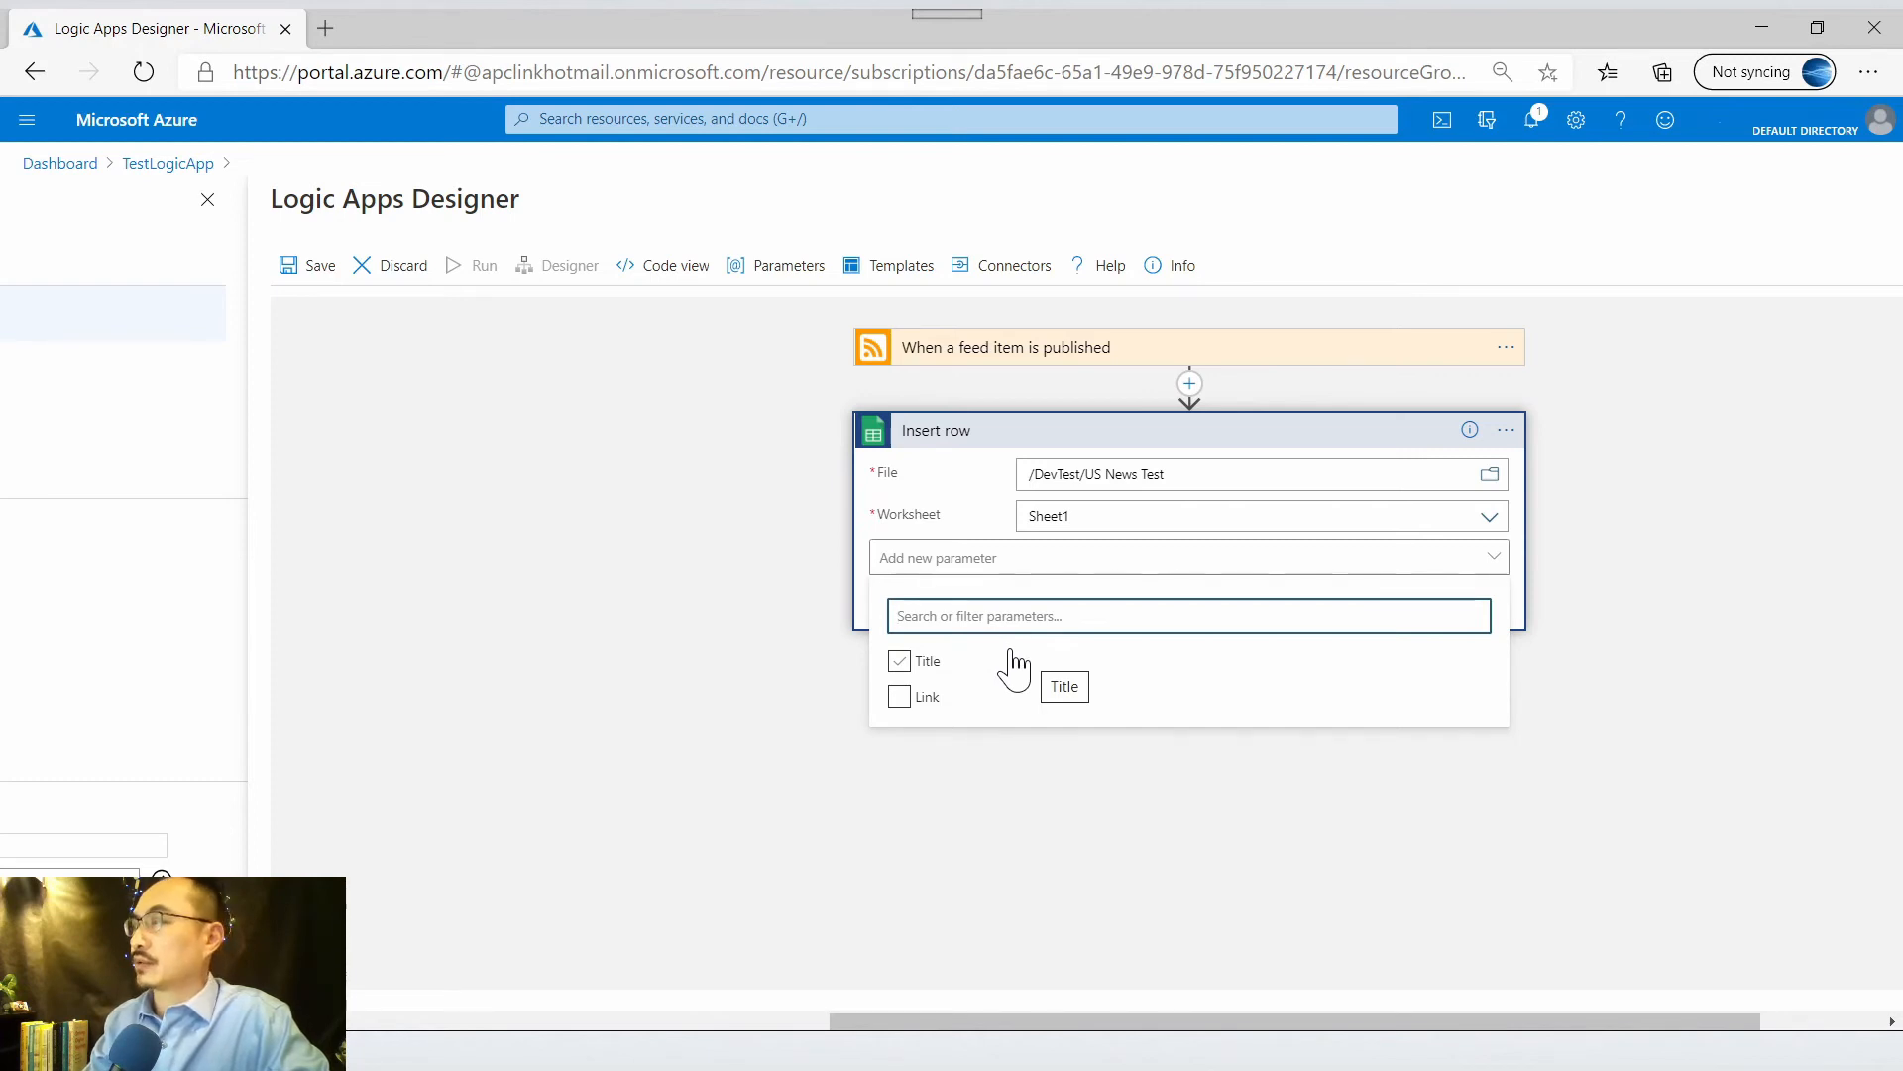
click(901, 665)
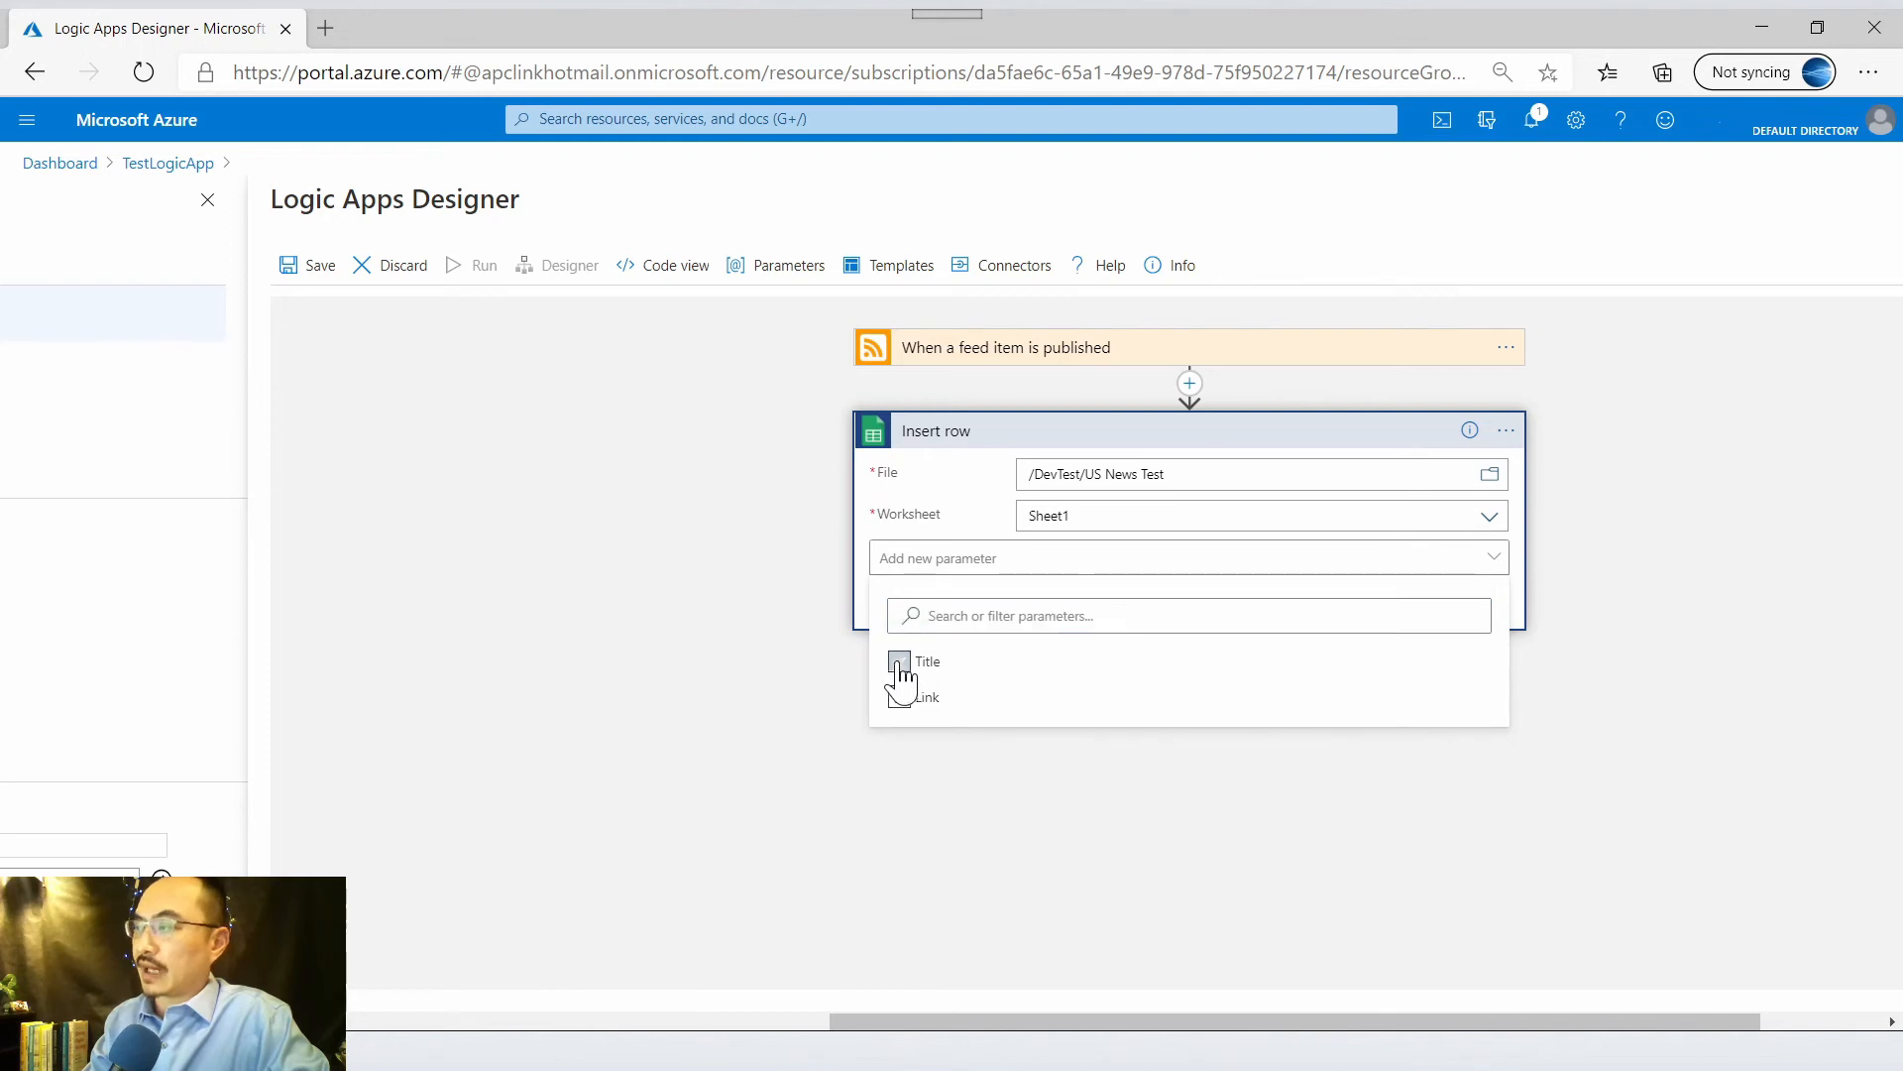
click(899, 698)
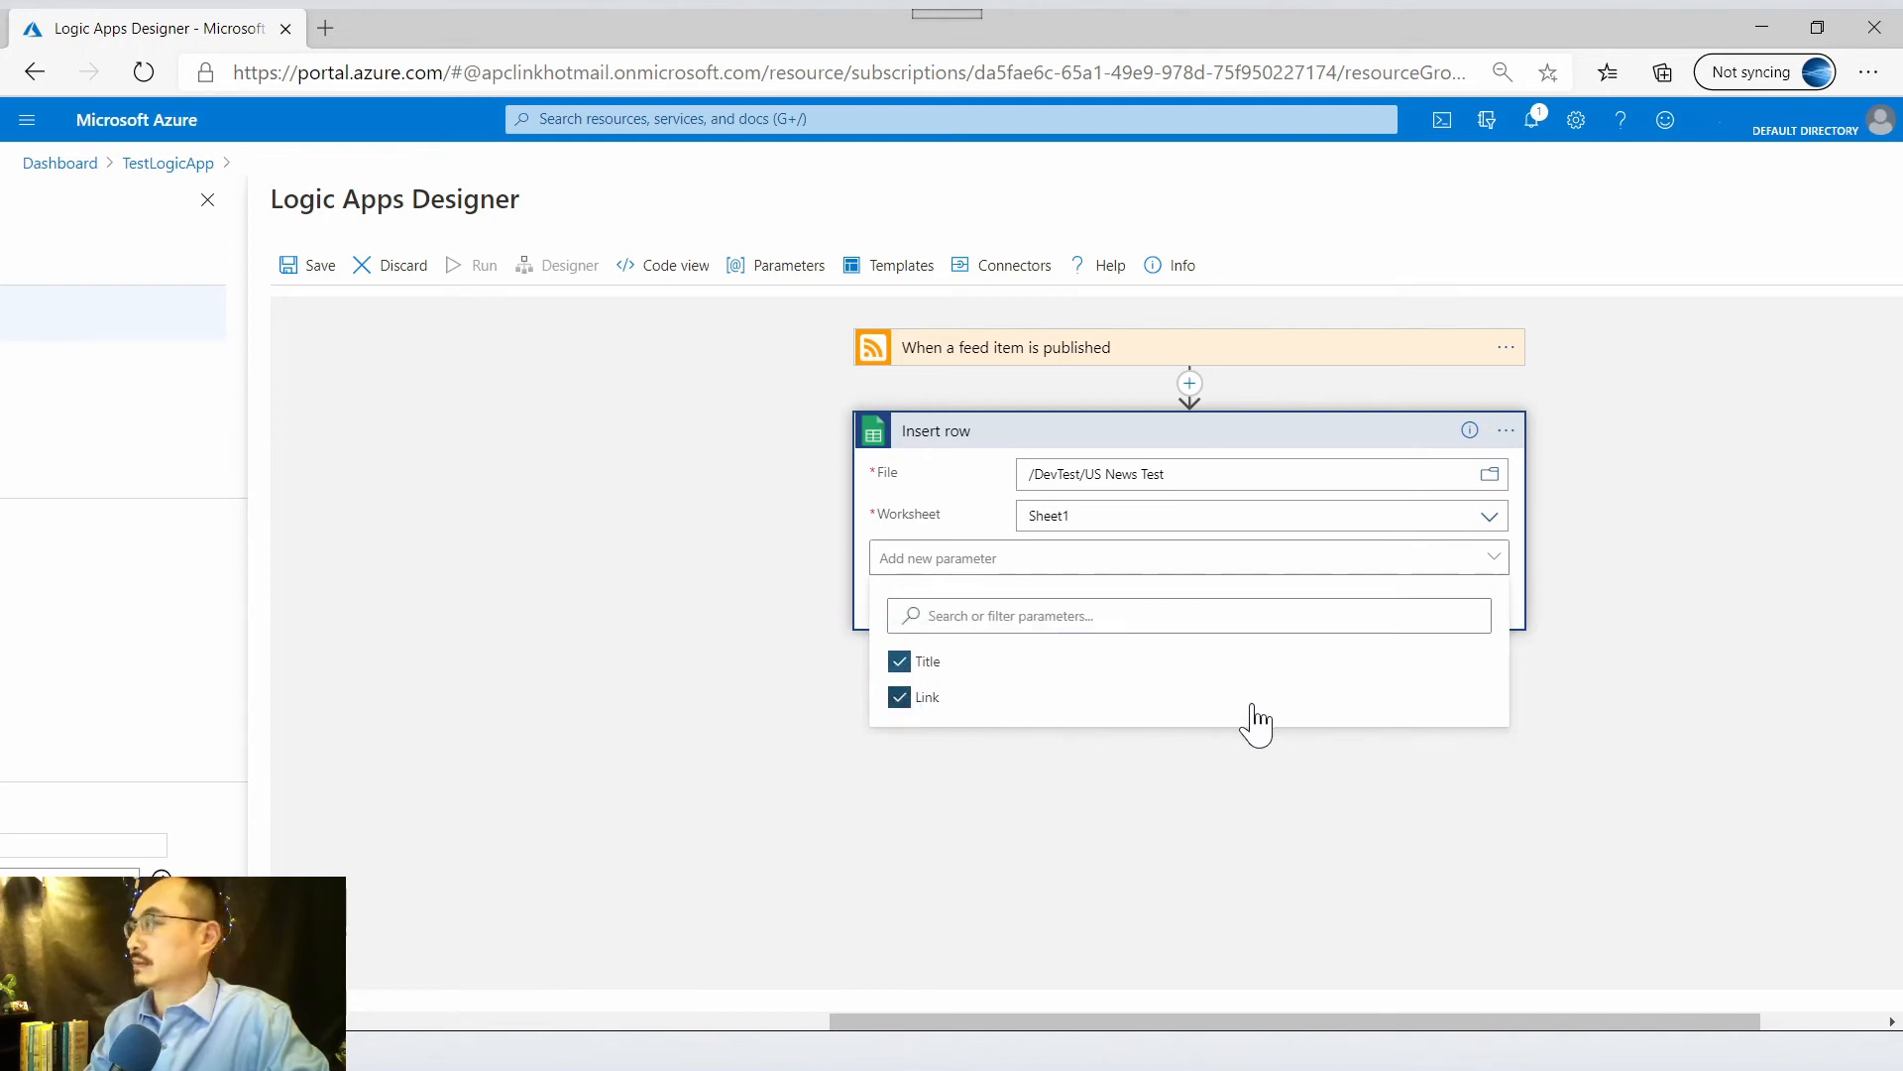
click(815, 640)
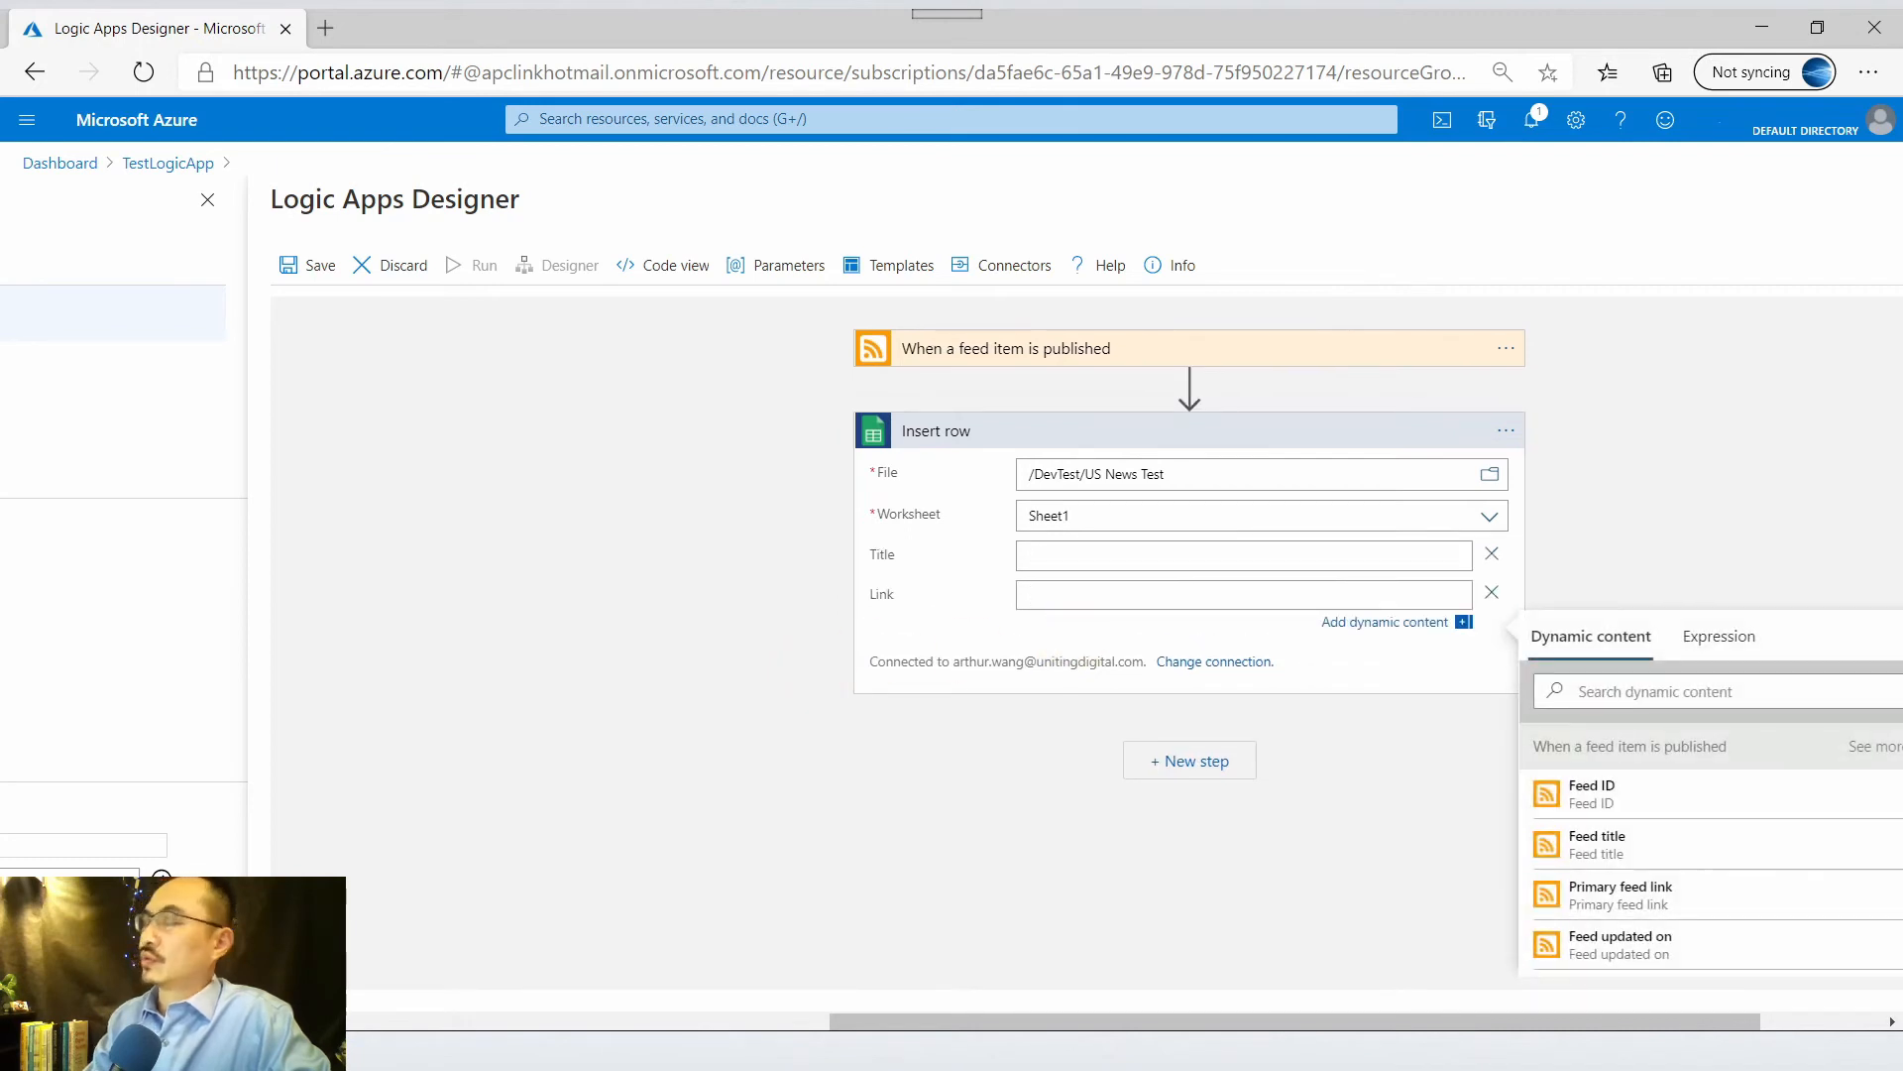
- Fill Title with the Feed title dynamic content and Link with Primary feed link, and save the logic app
click(1041, 557)
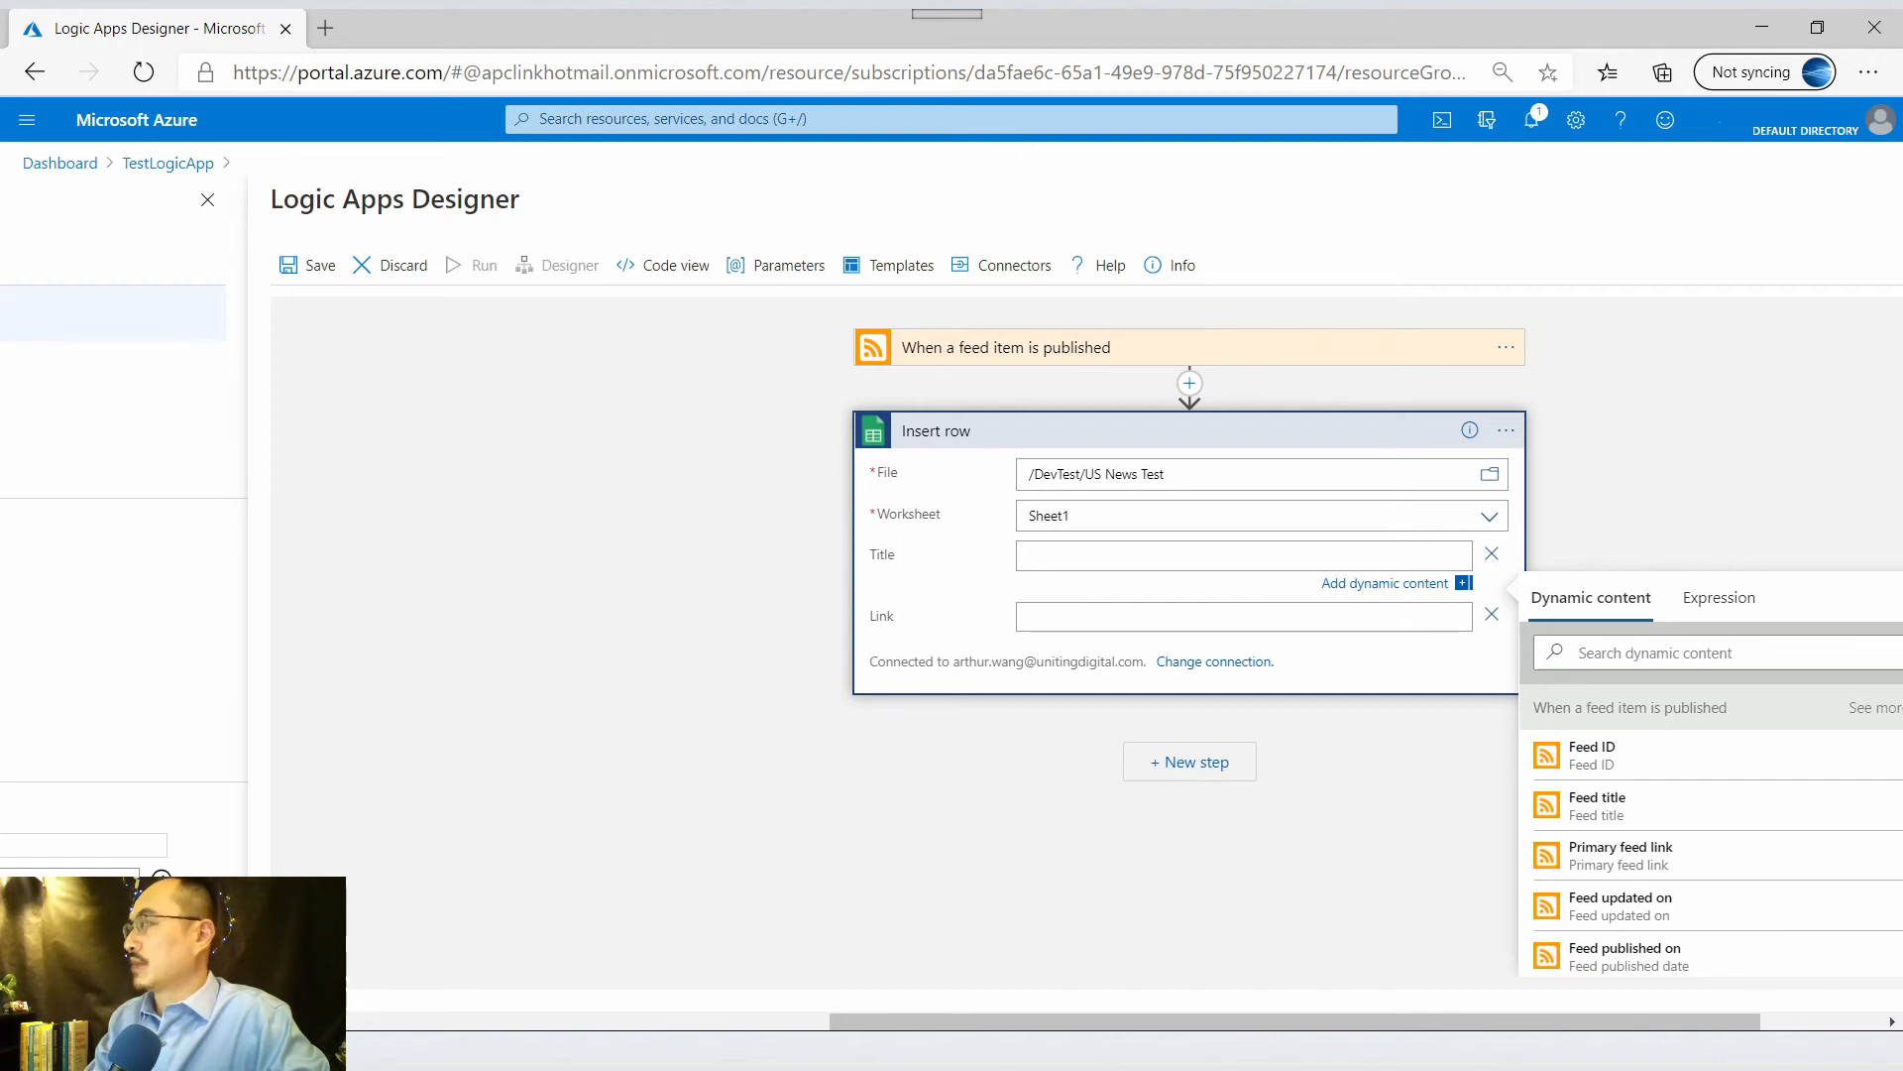
click(1638, 818)
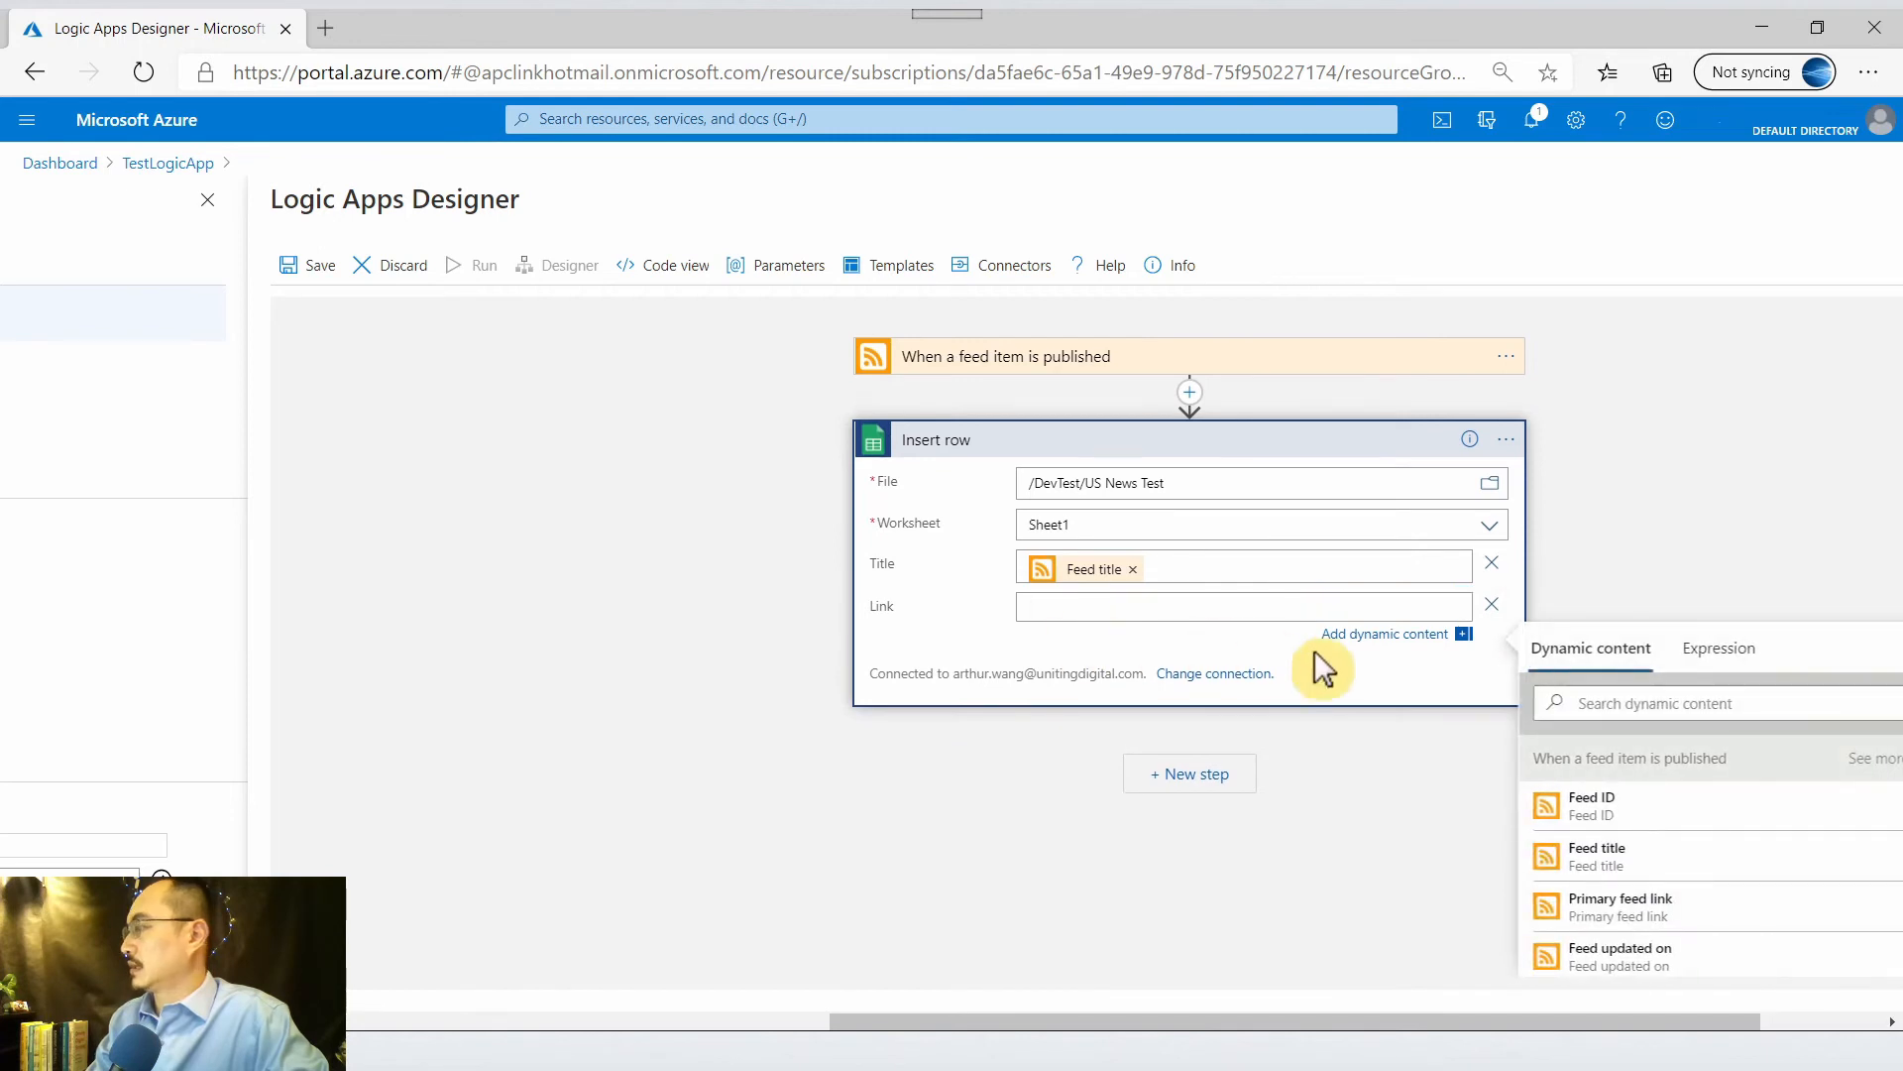
scroll(1696, 906, down, 1)
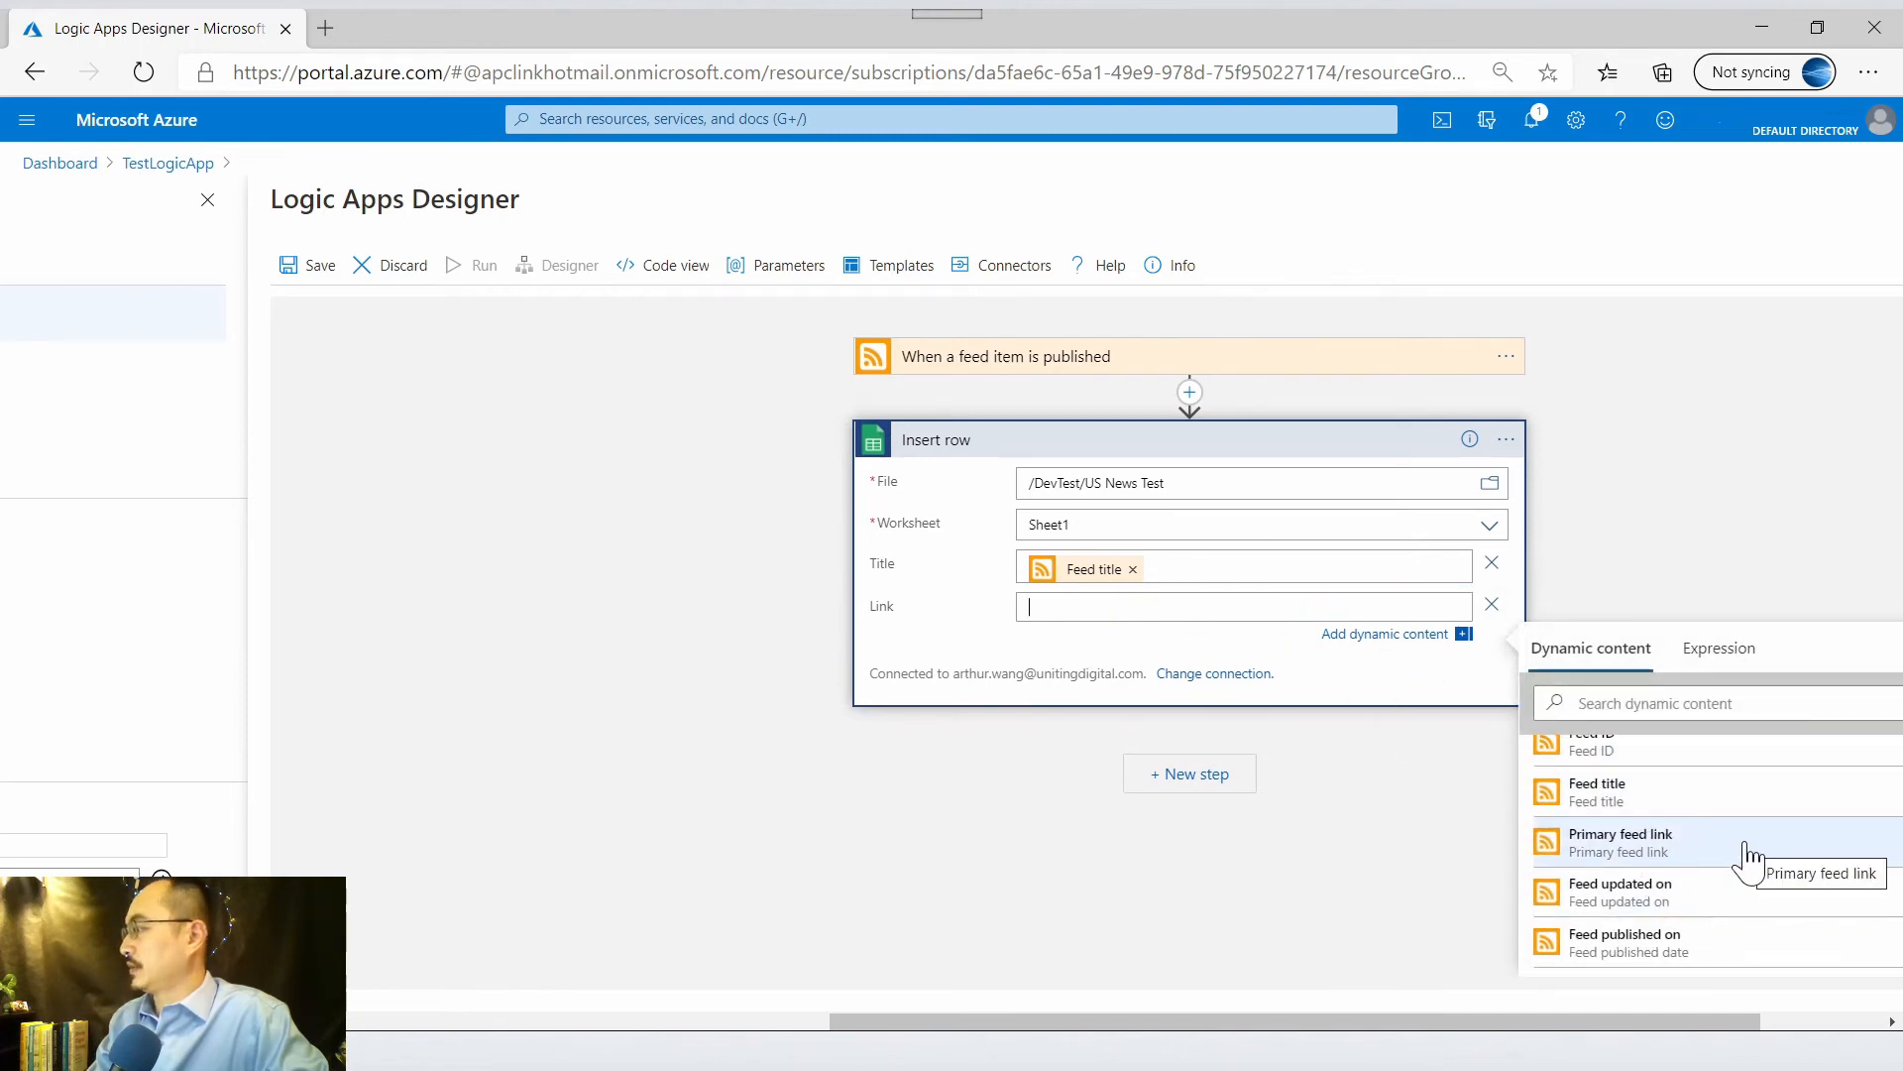
click(1730, 859)
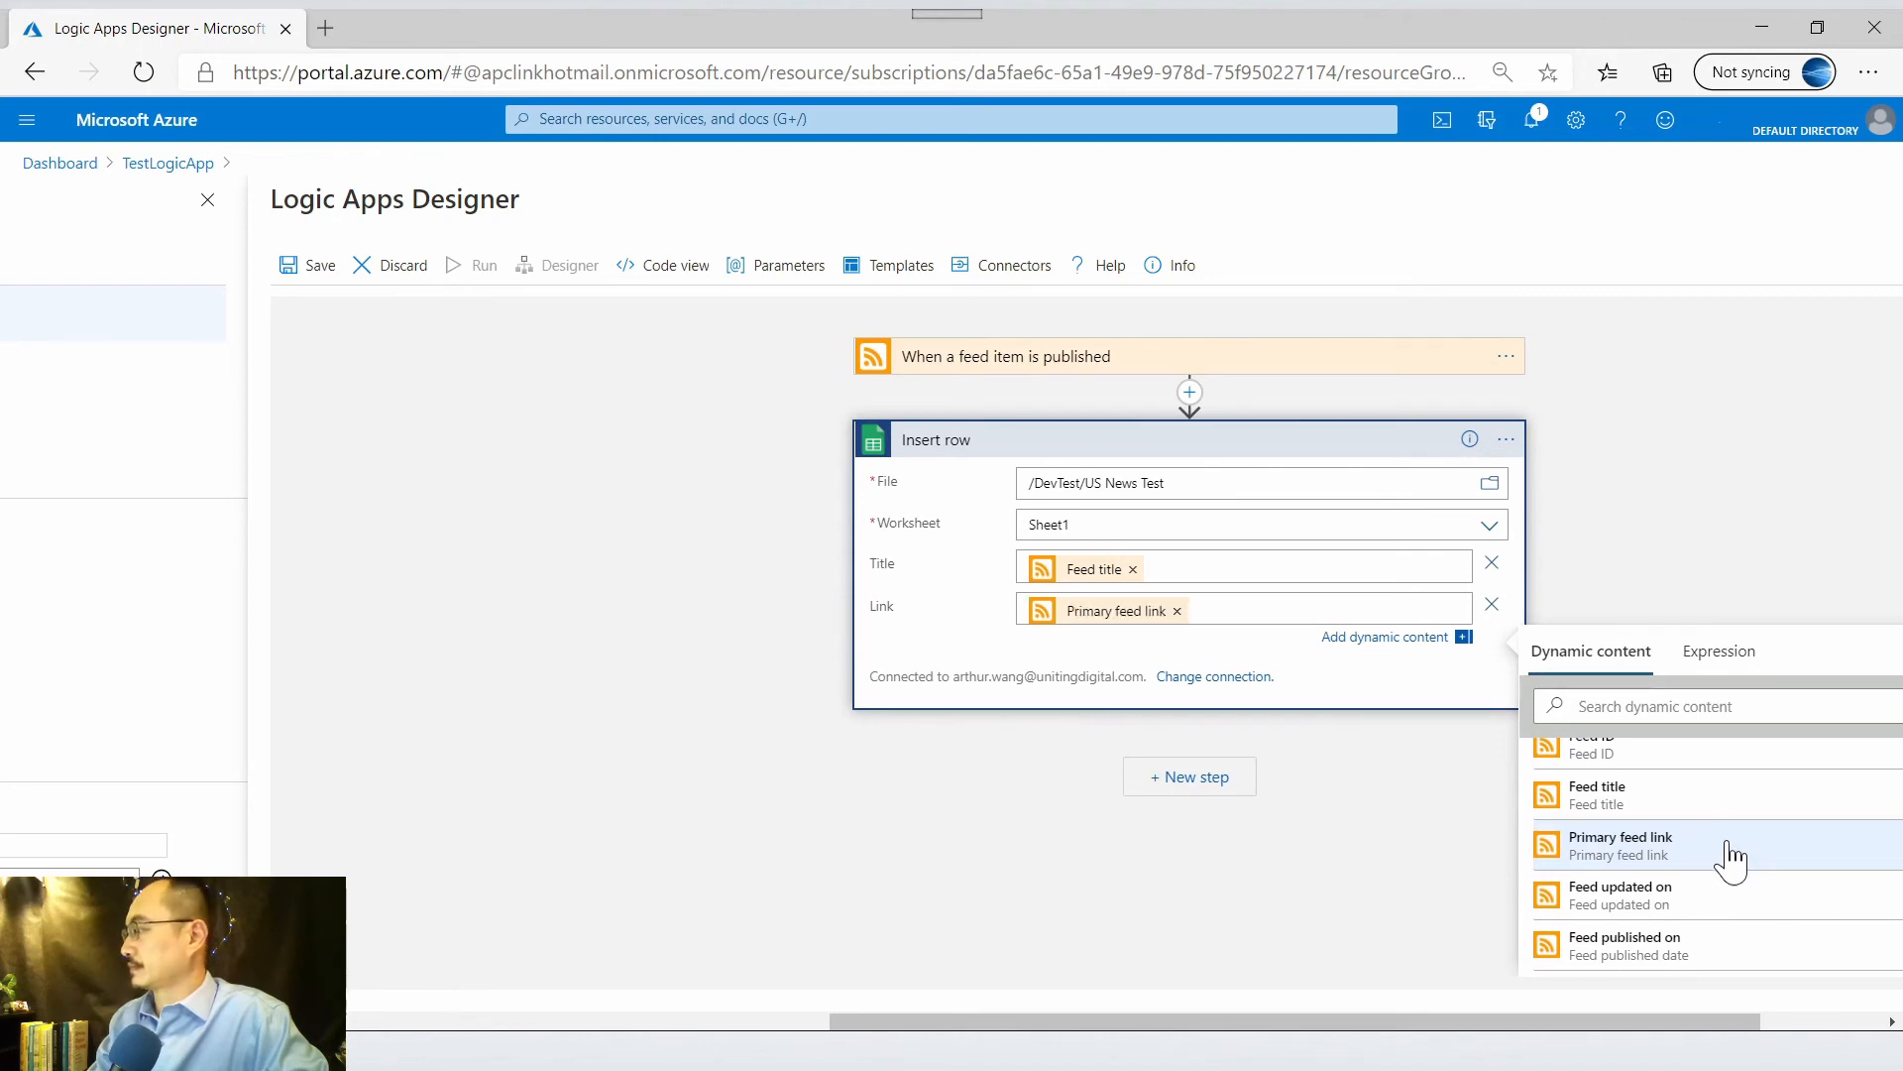
scroll(1714, 902, down, 3)
click(890, 526)
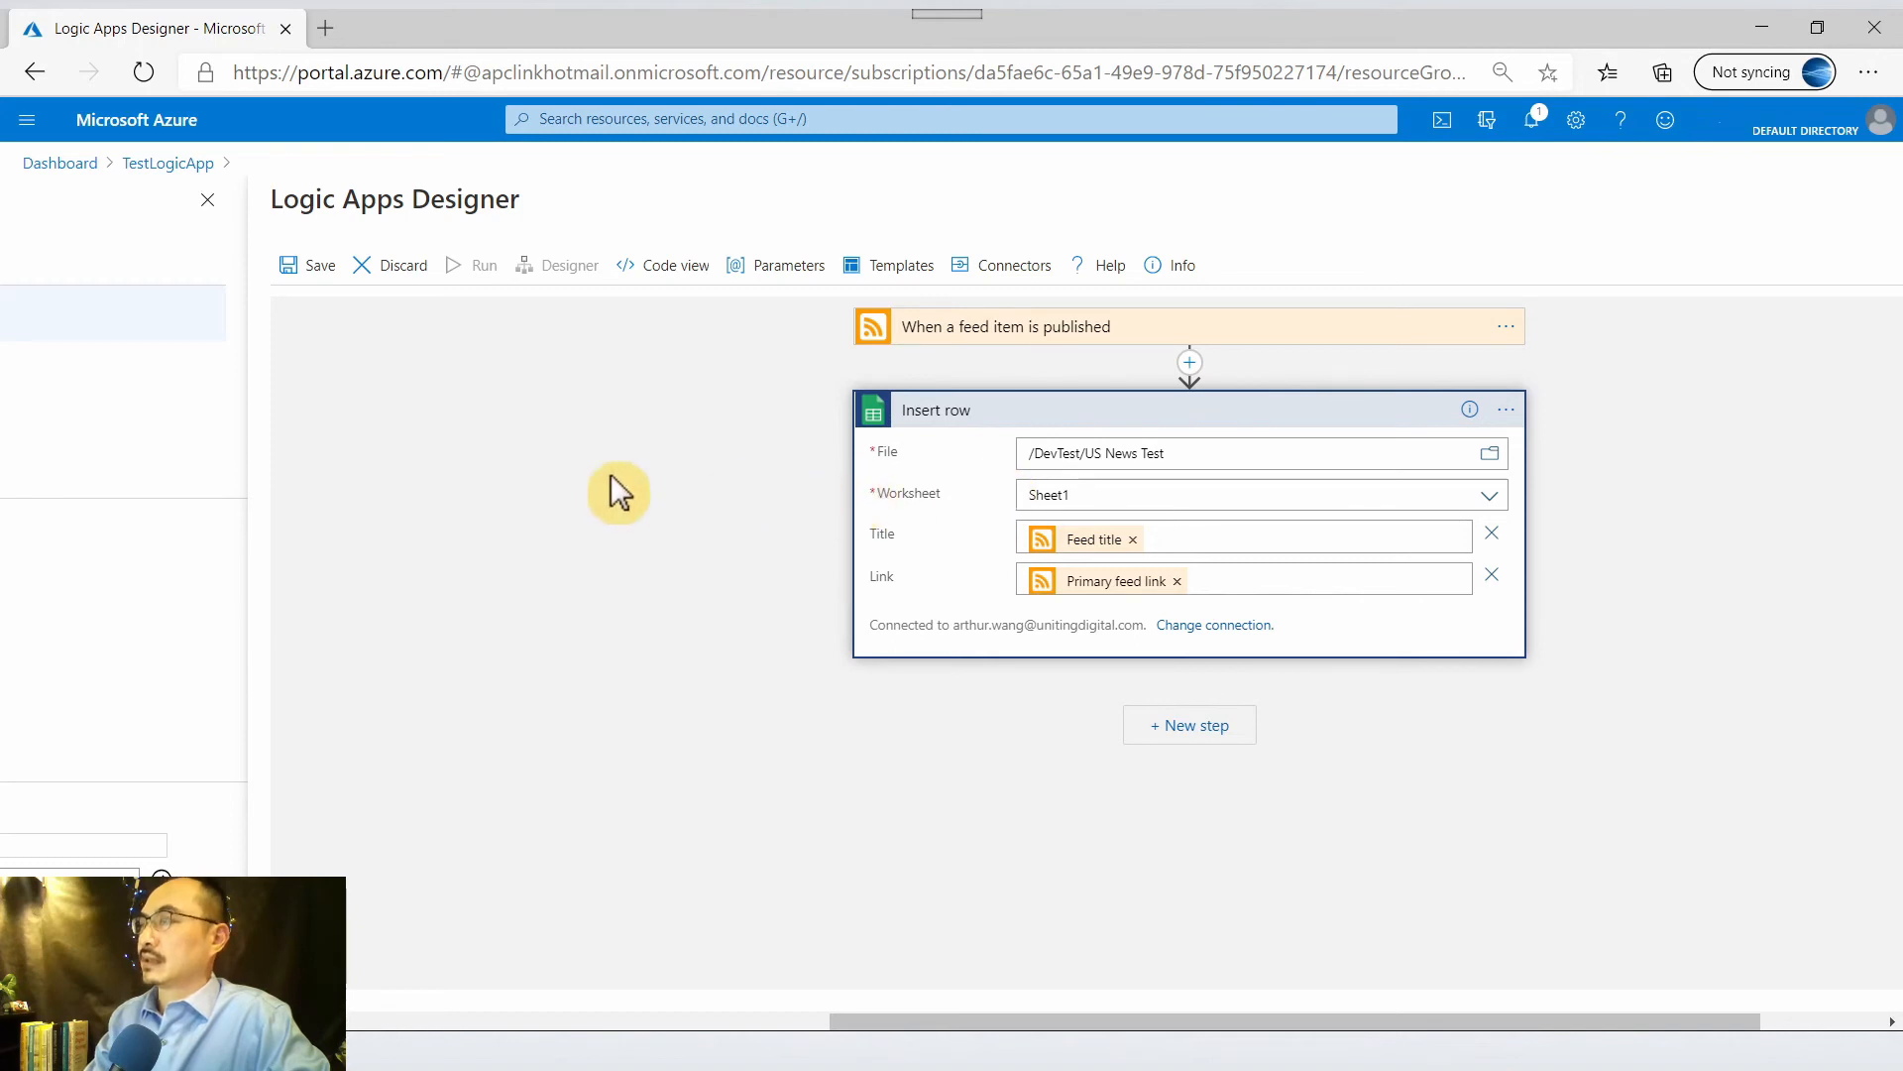
click(314, 277)
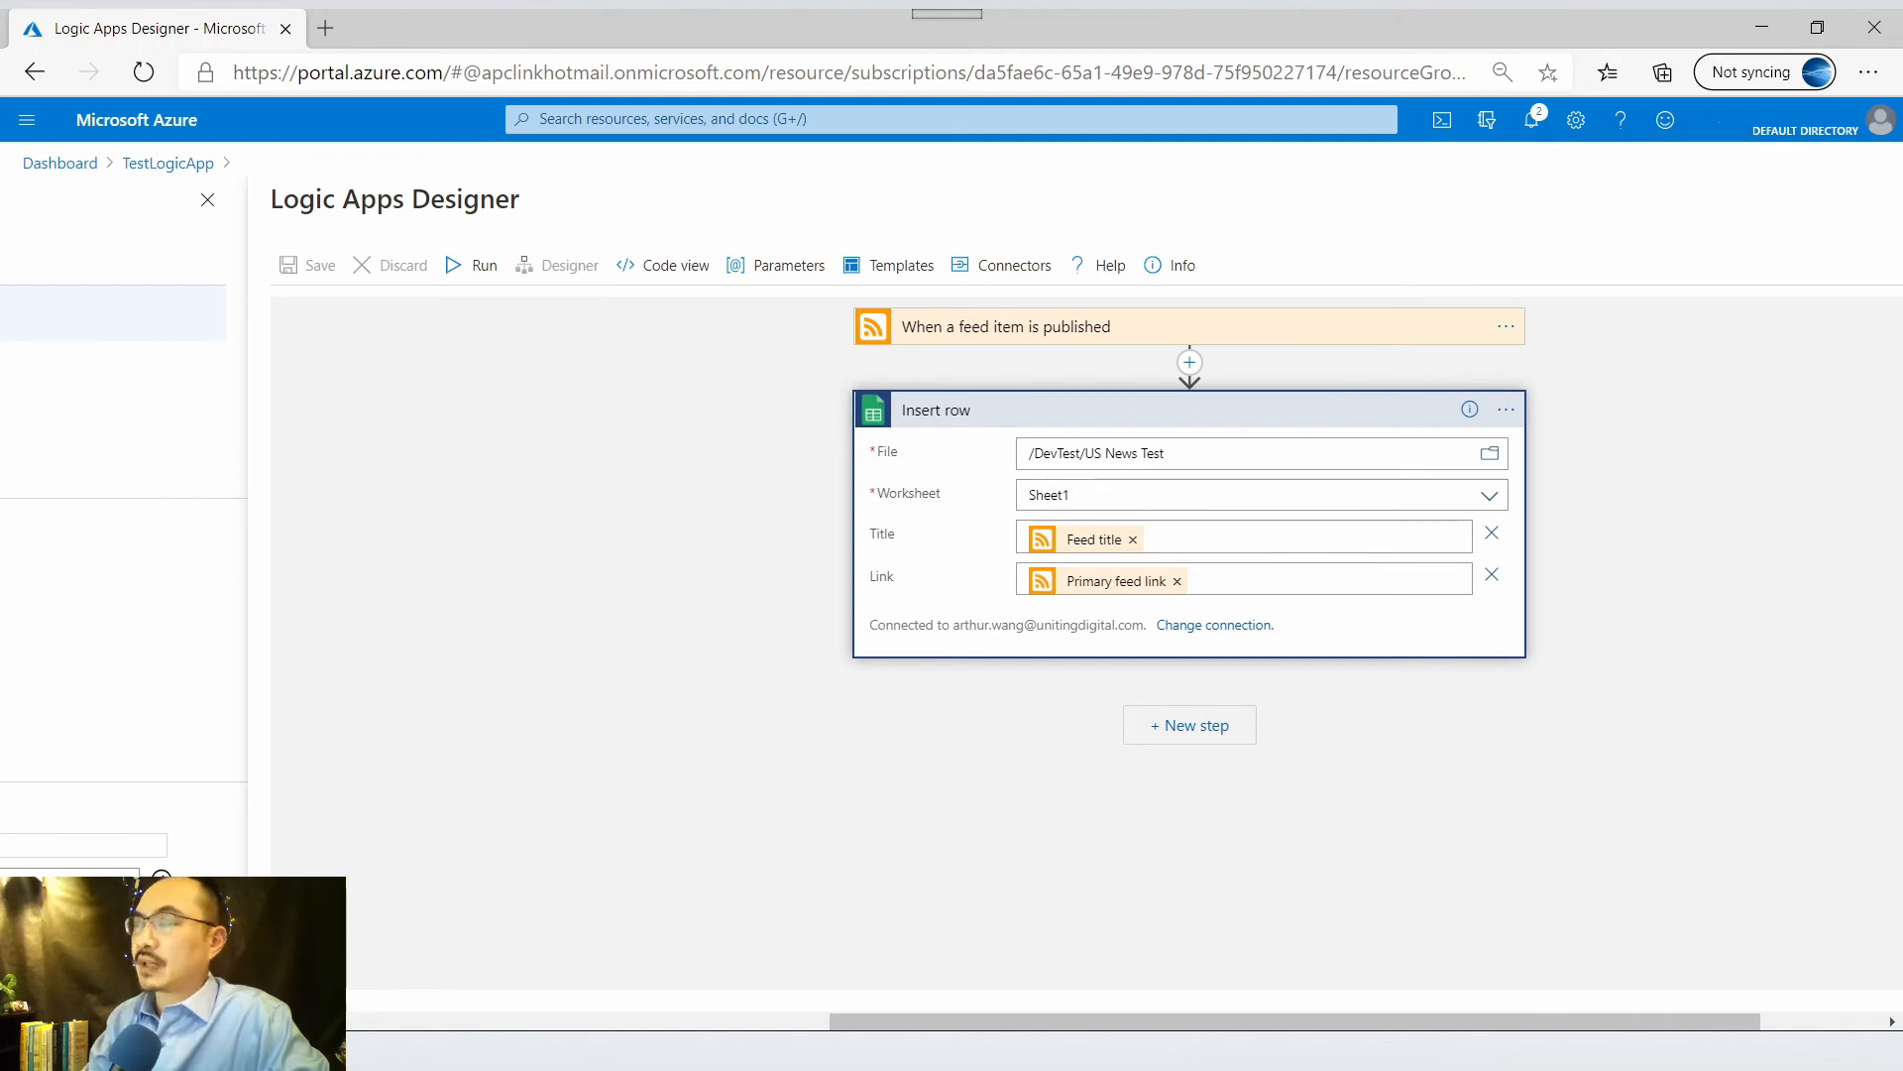
- Open the TestLogicApp overview and its choices for running a trigger
mouse_move(1051, 603)
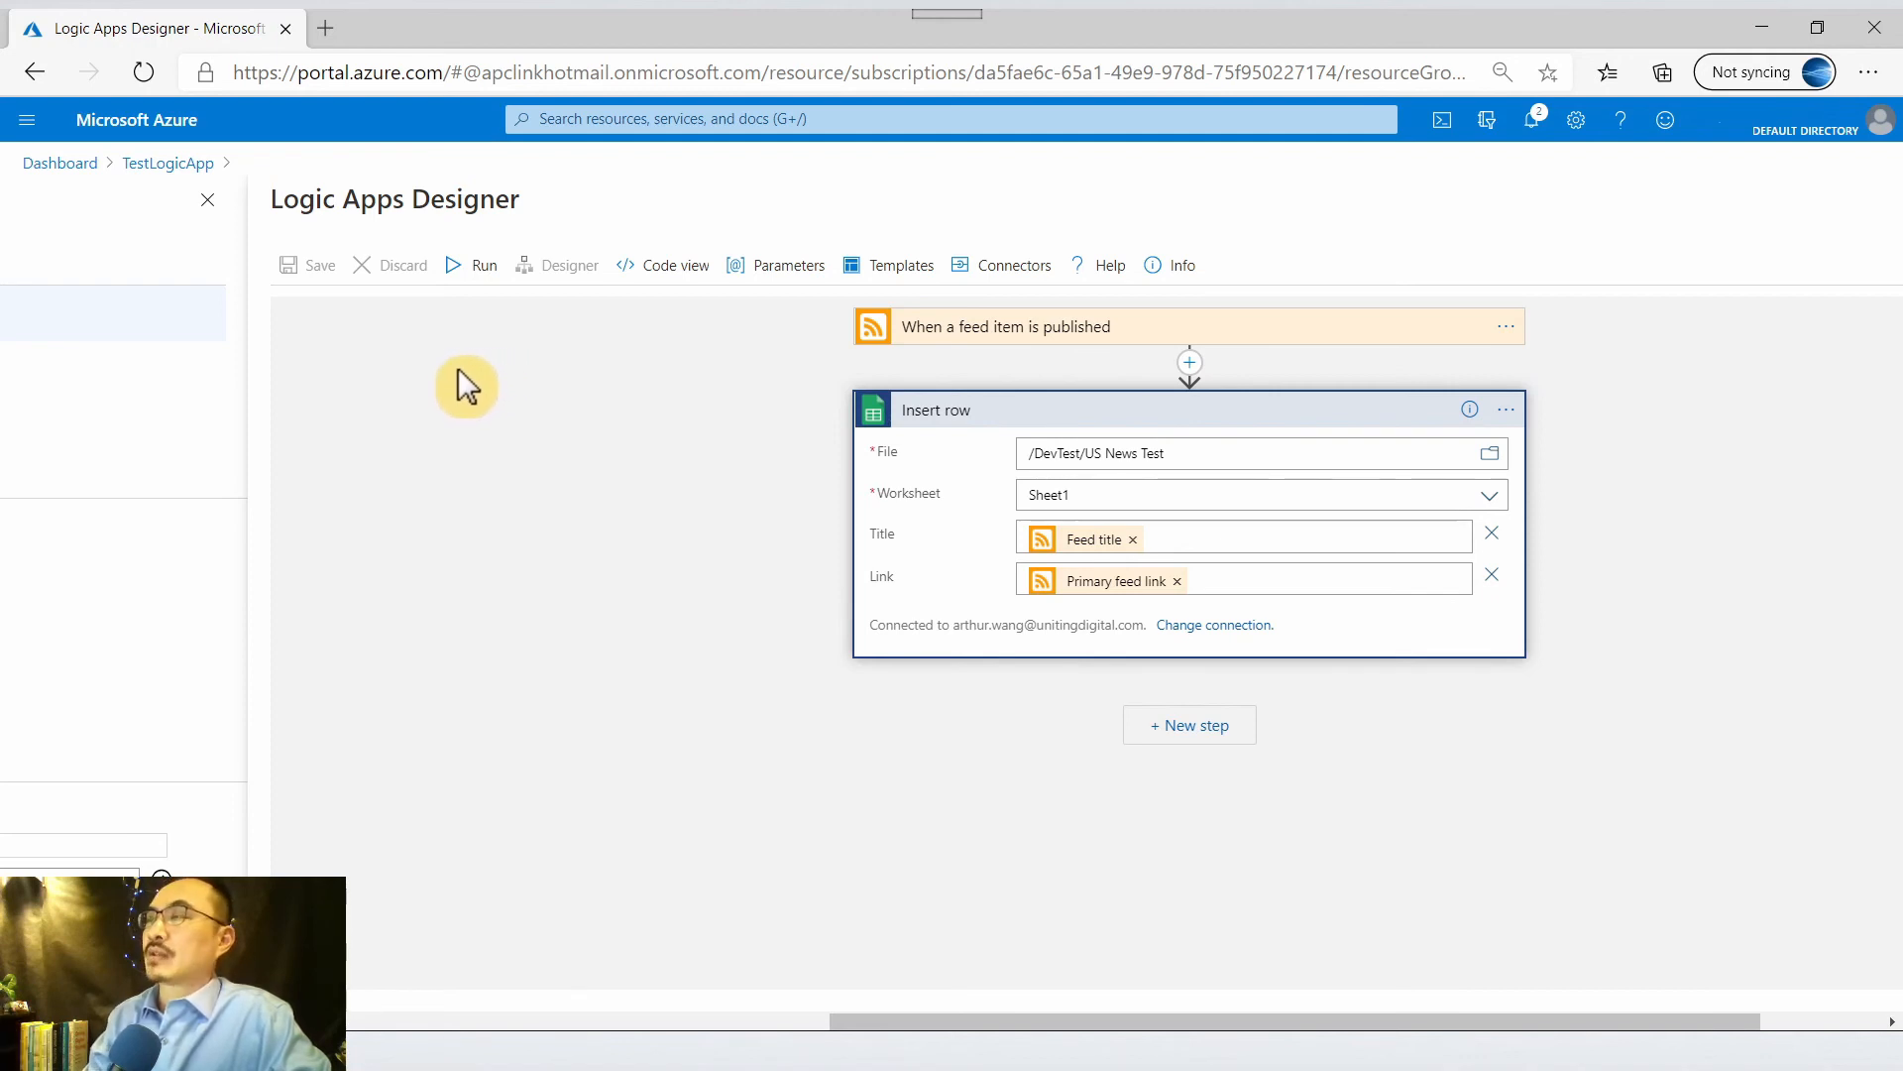
click(187, 165)
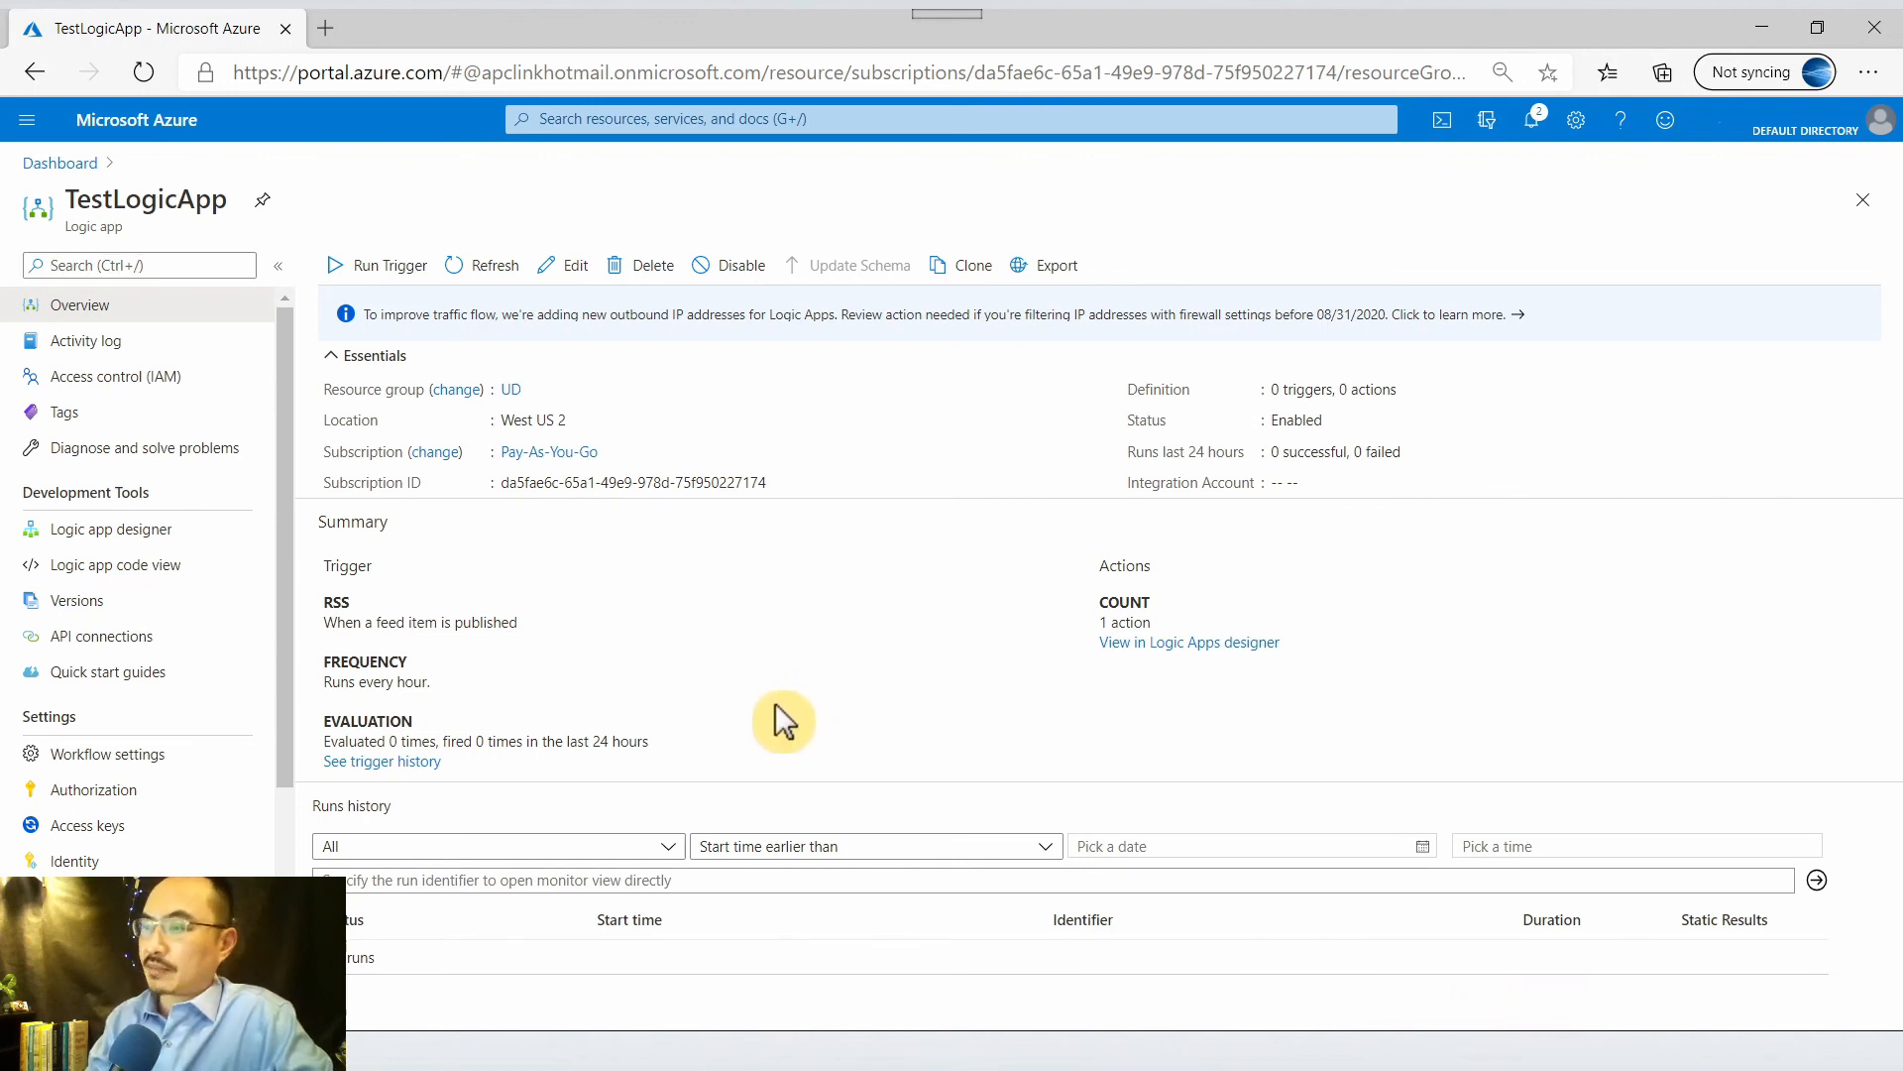
click(401, 267)
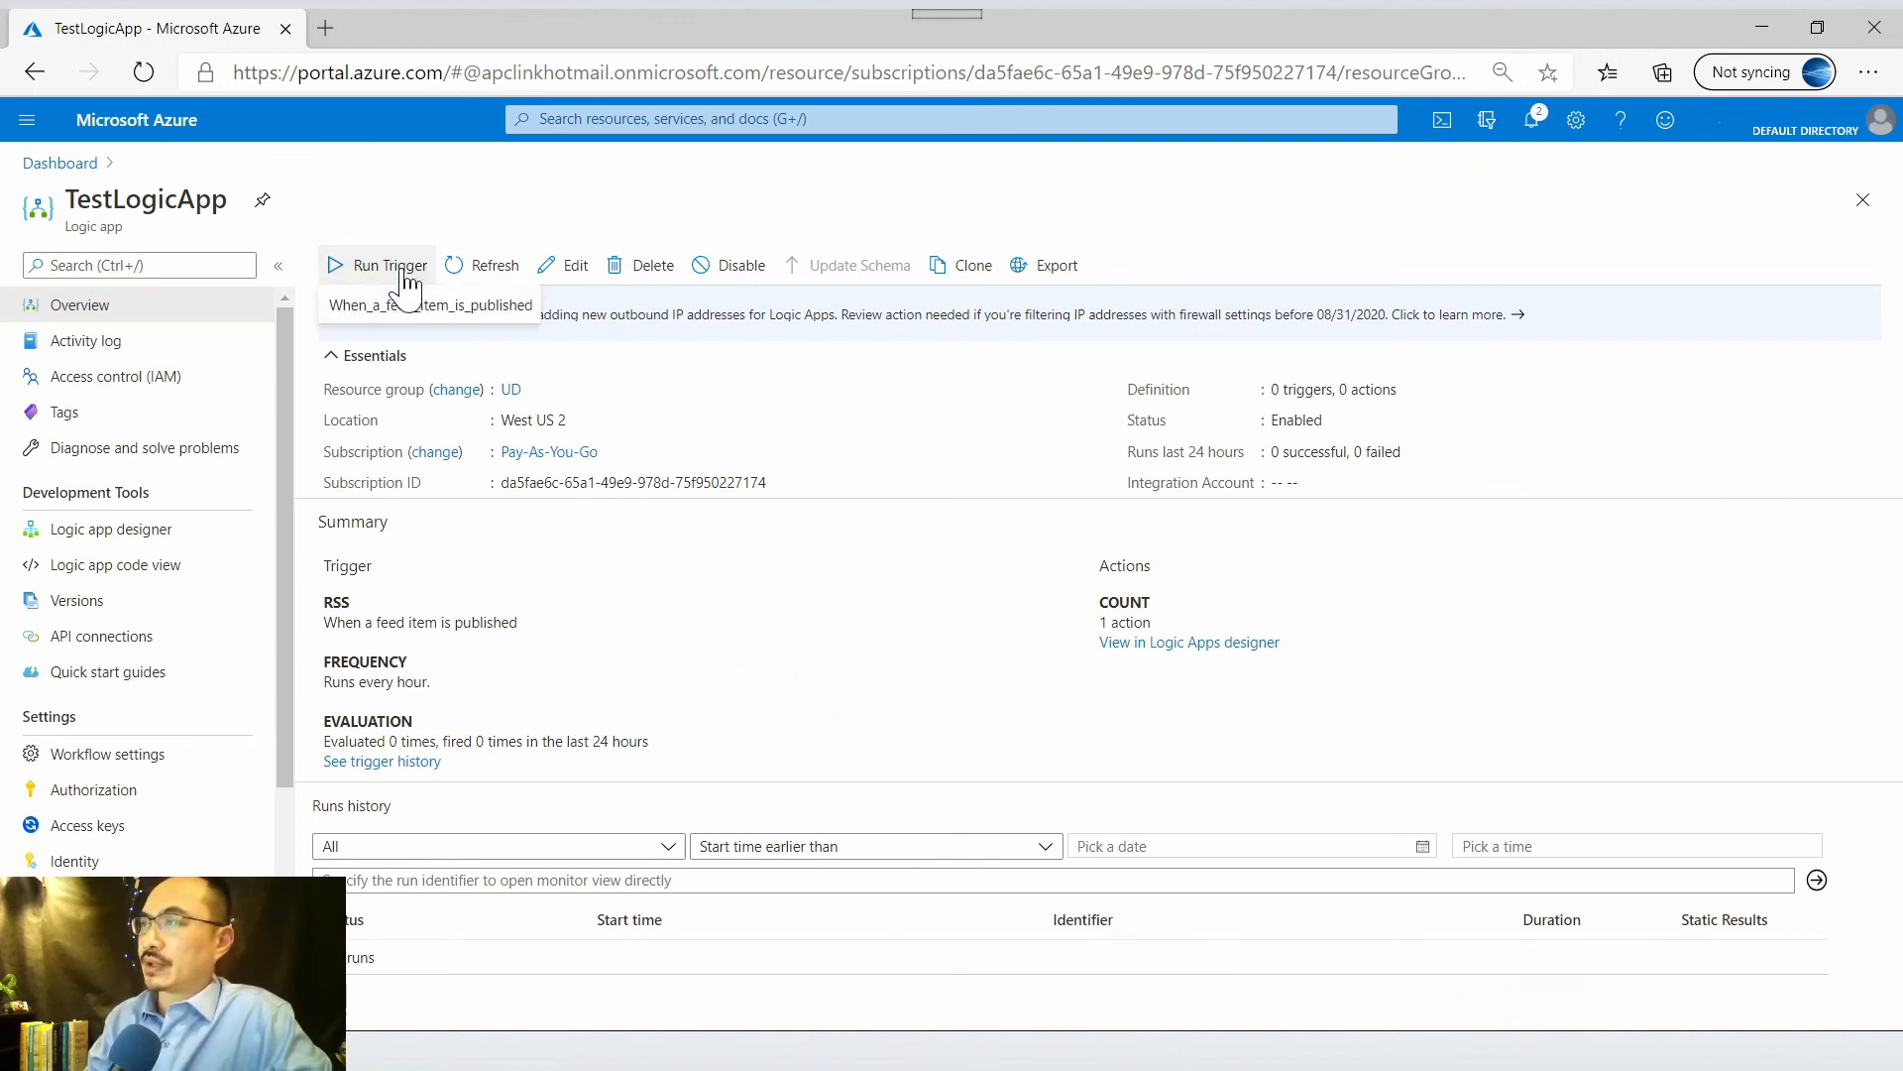